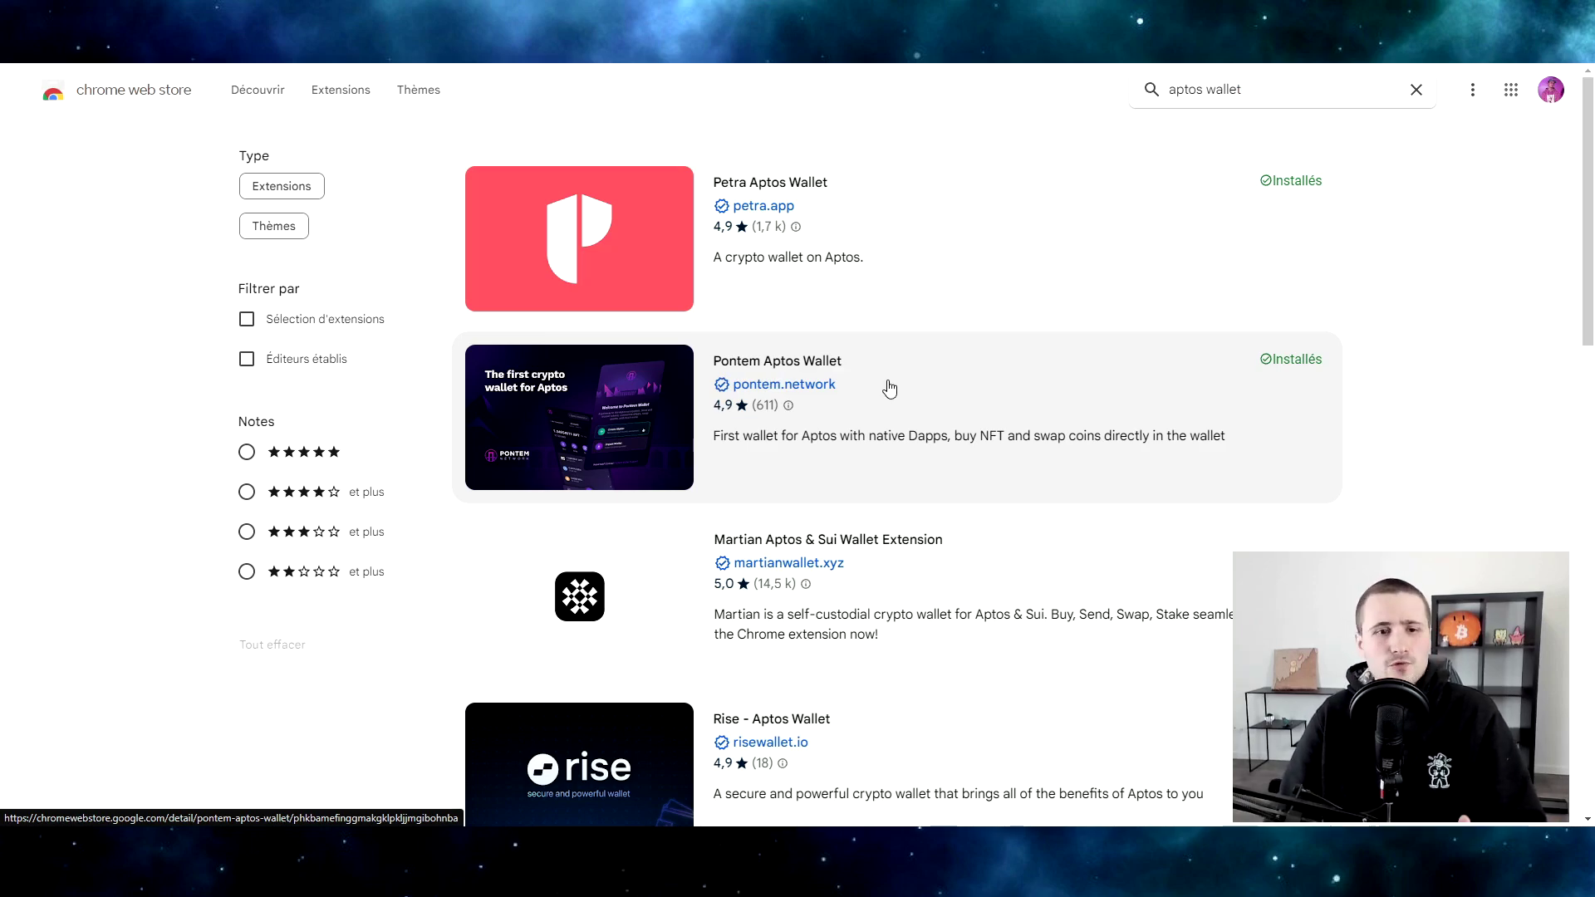
Step: Look through the Aptos wallet extensions in the Chrome Web Store search results
scroll(883, 349, down, 1)
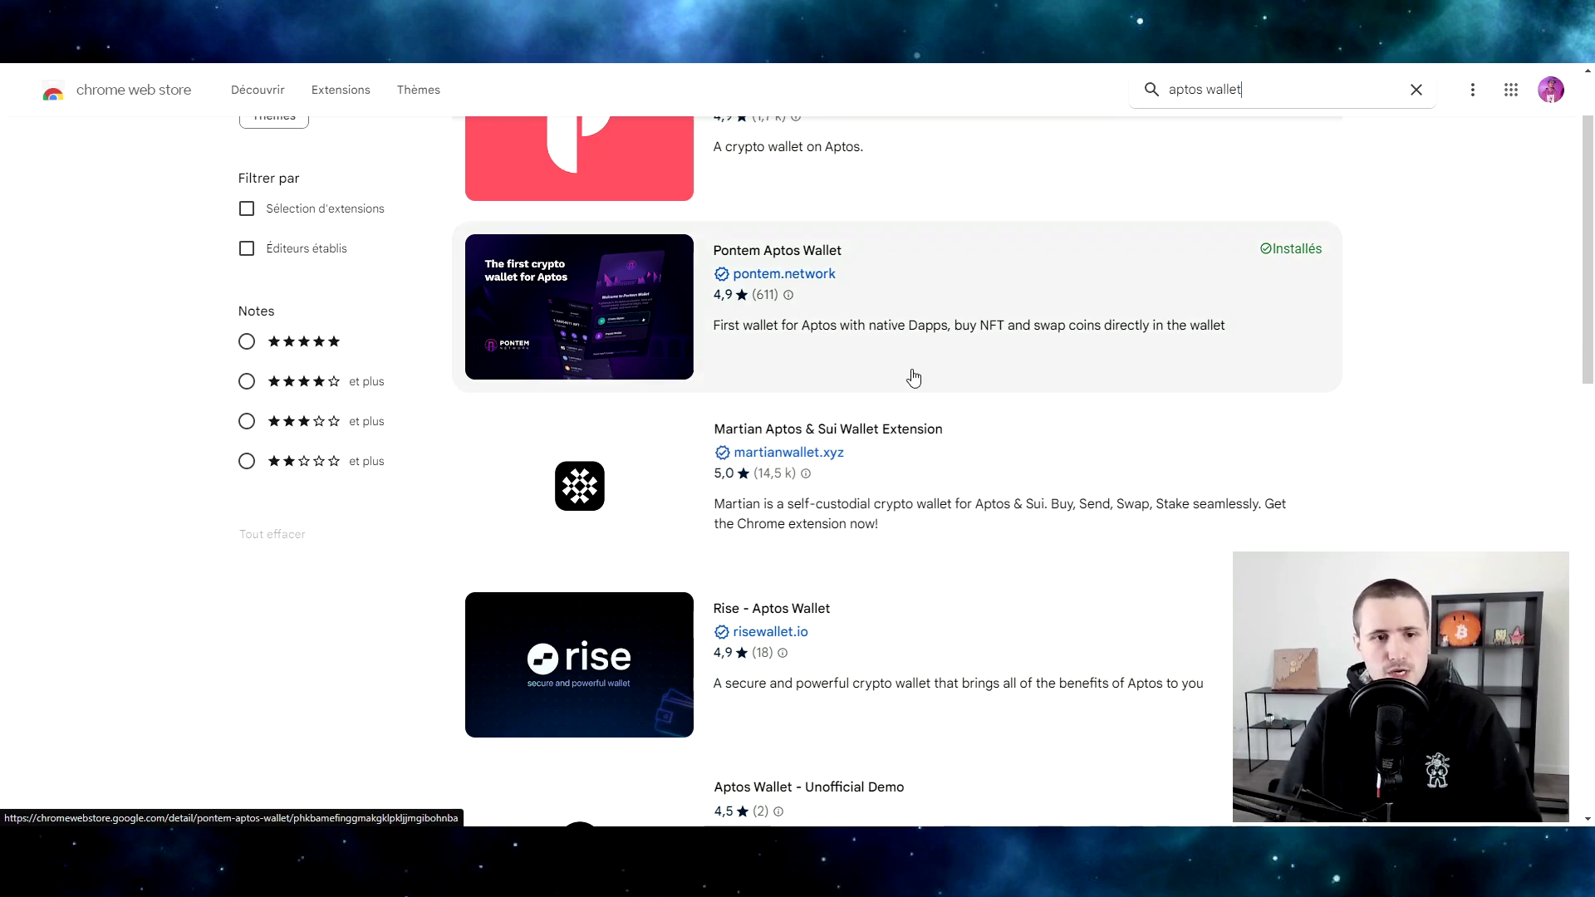
scroll(964, 399, down, 10)
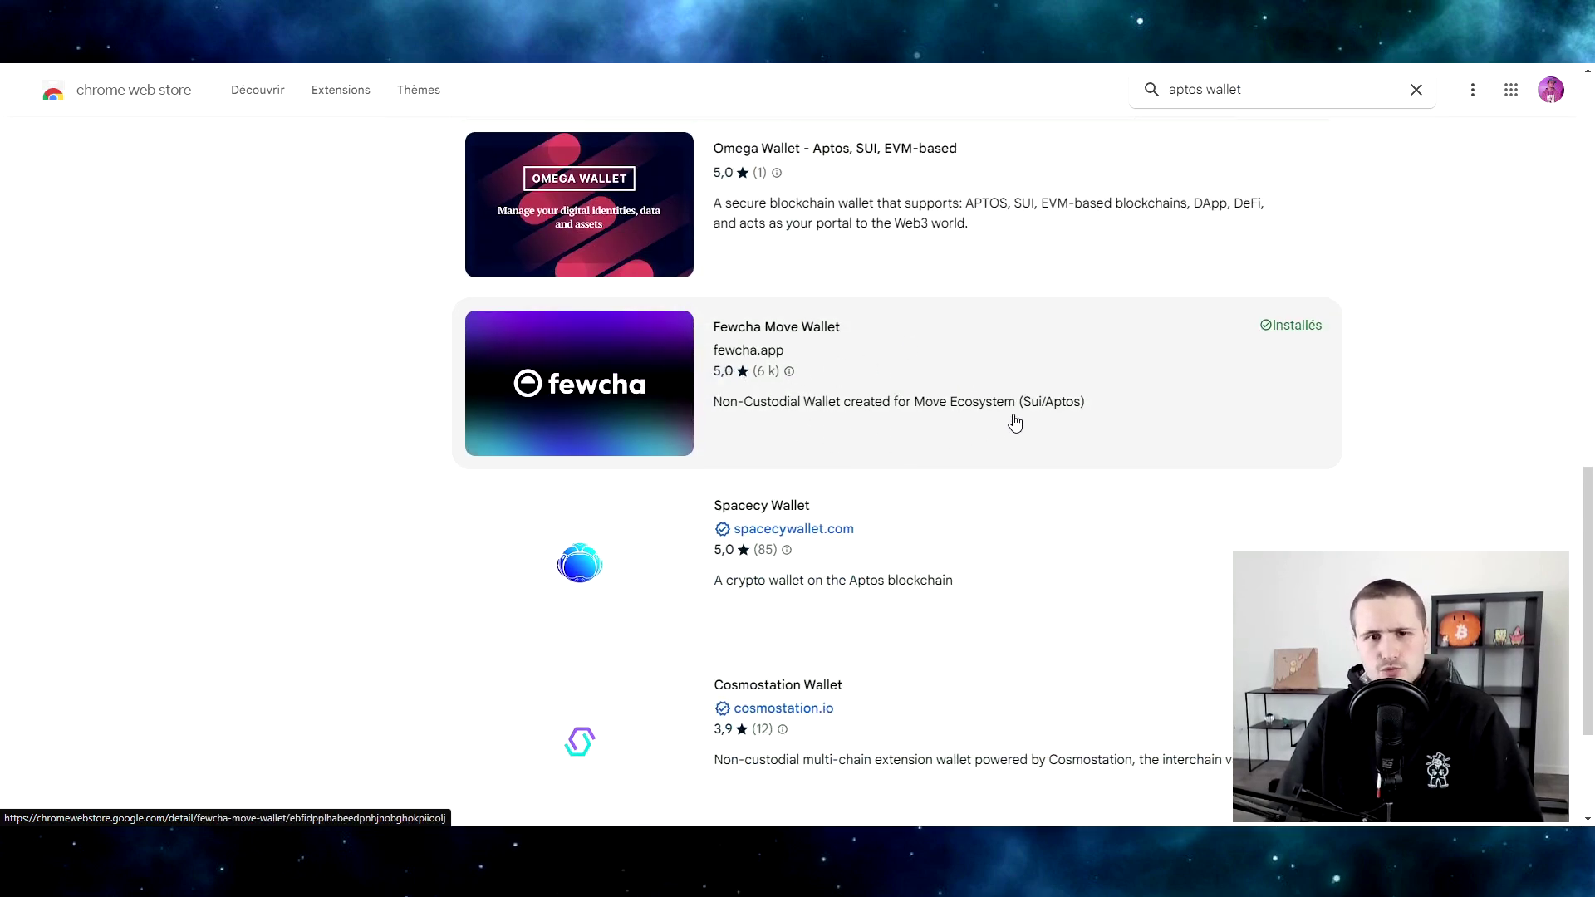
scroll(914, 357, down, 3)
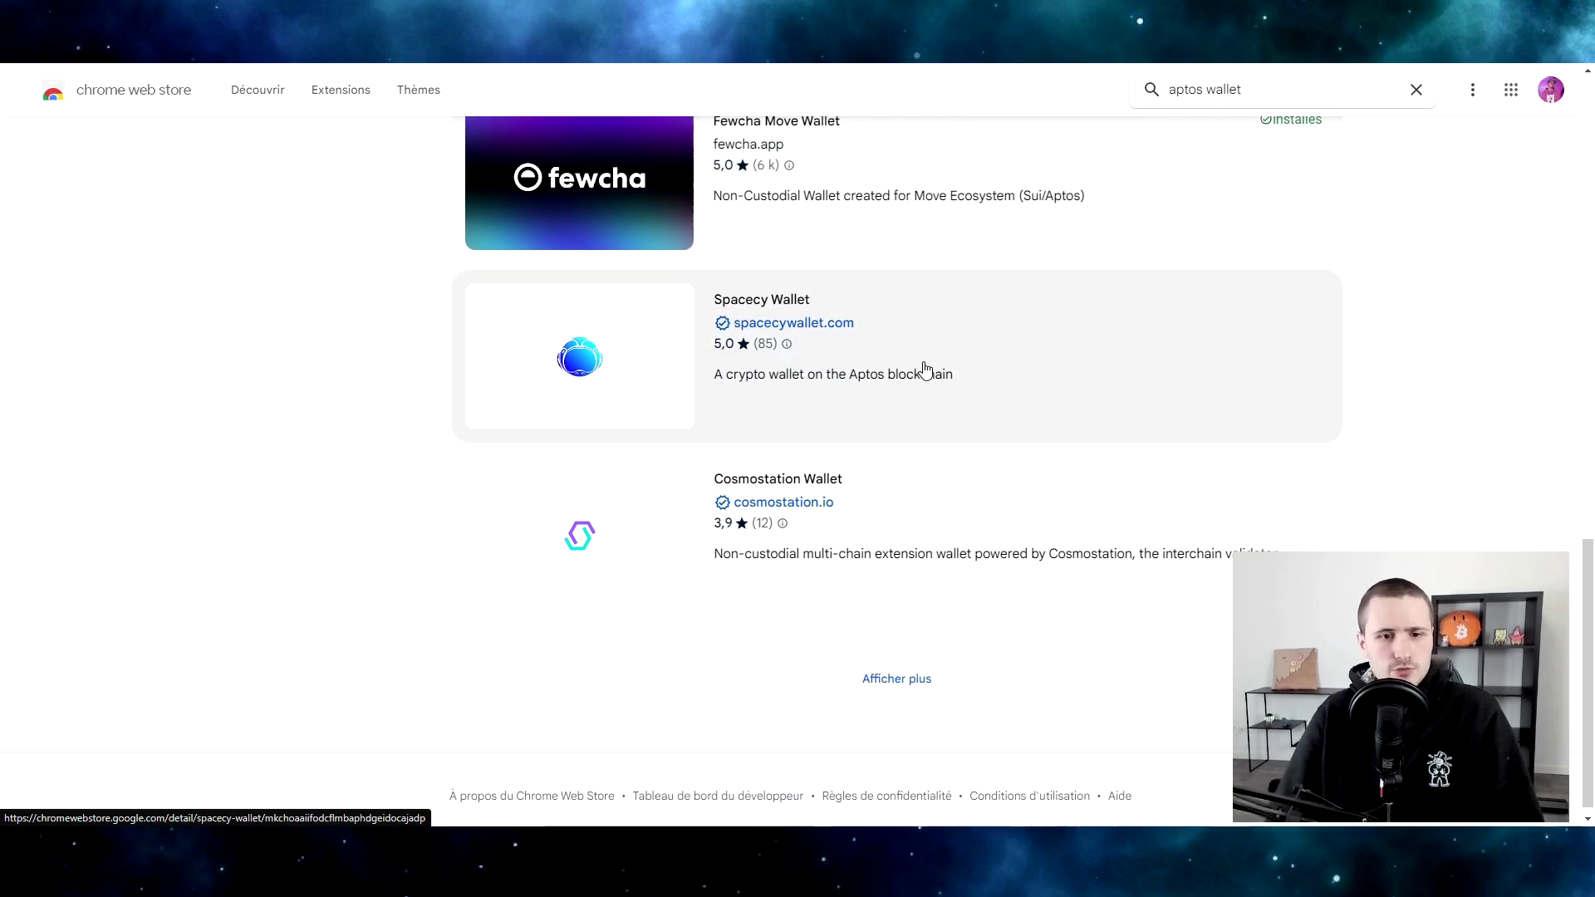
scroll(956, 372, up, 4)
scroll(931, 349, up, 10)
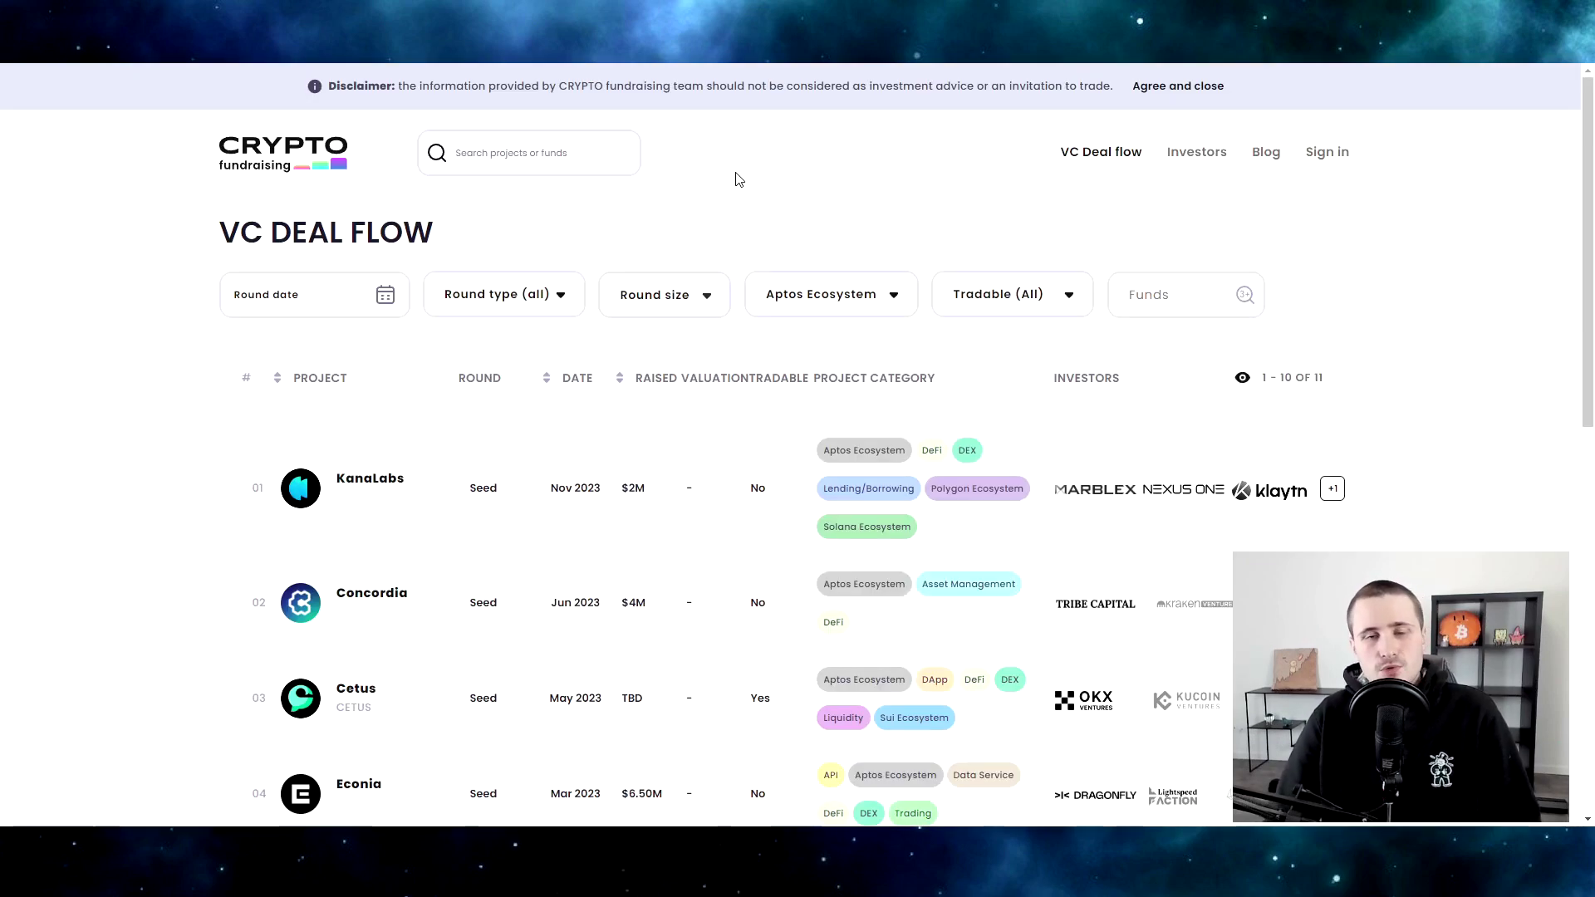
Step: Switch to Crypto Fundraising to review the Aptos Ecosystem deals, and open the wallet's NFTs in SonarWatch
scroll(743, 176, down, 3)
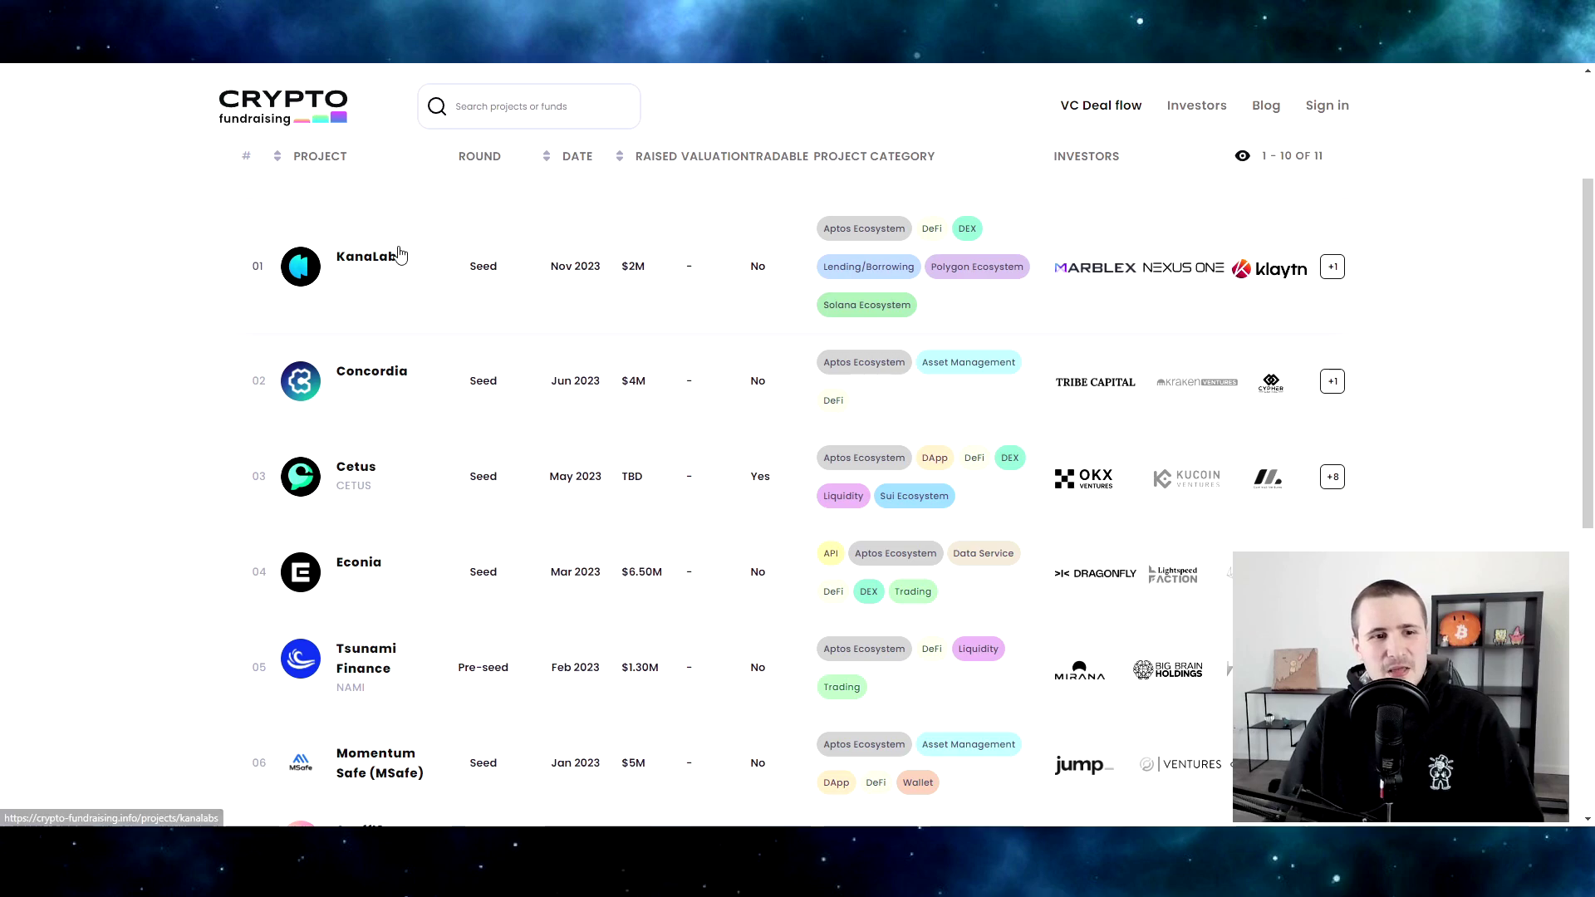
scroll(272, 407, down, 6)
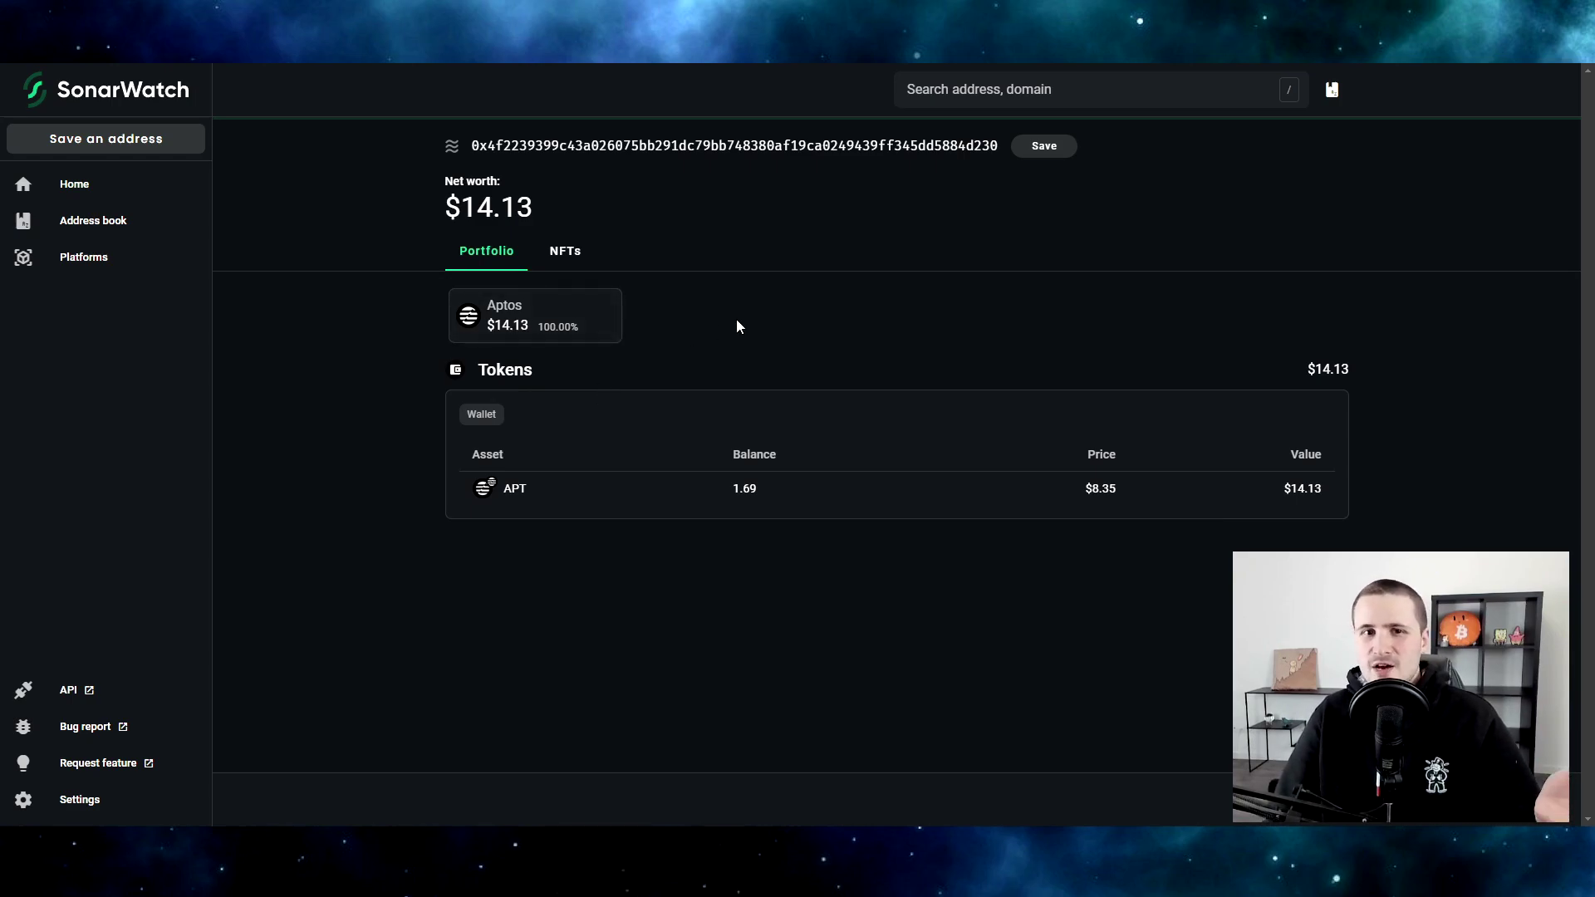
click(563, 251)
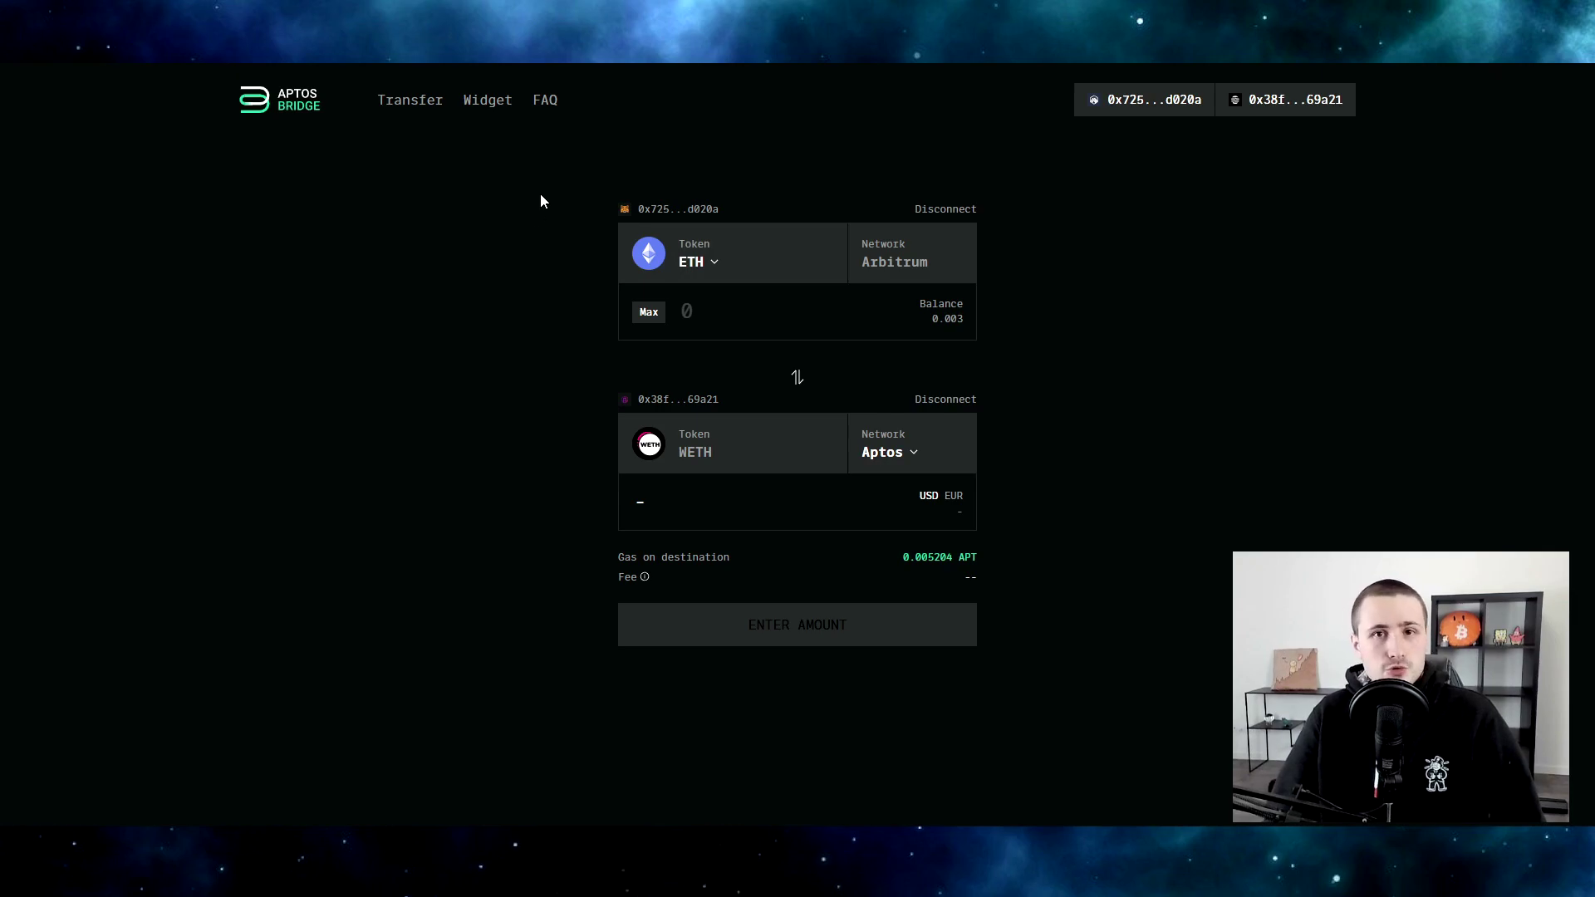
Step: Switch to Aptos Bridge and examine the source tokens and networks offered for a transfer, closing the token list at the end
click(686, 277)
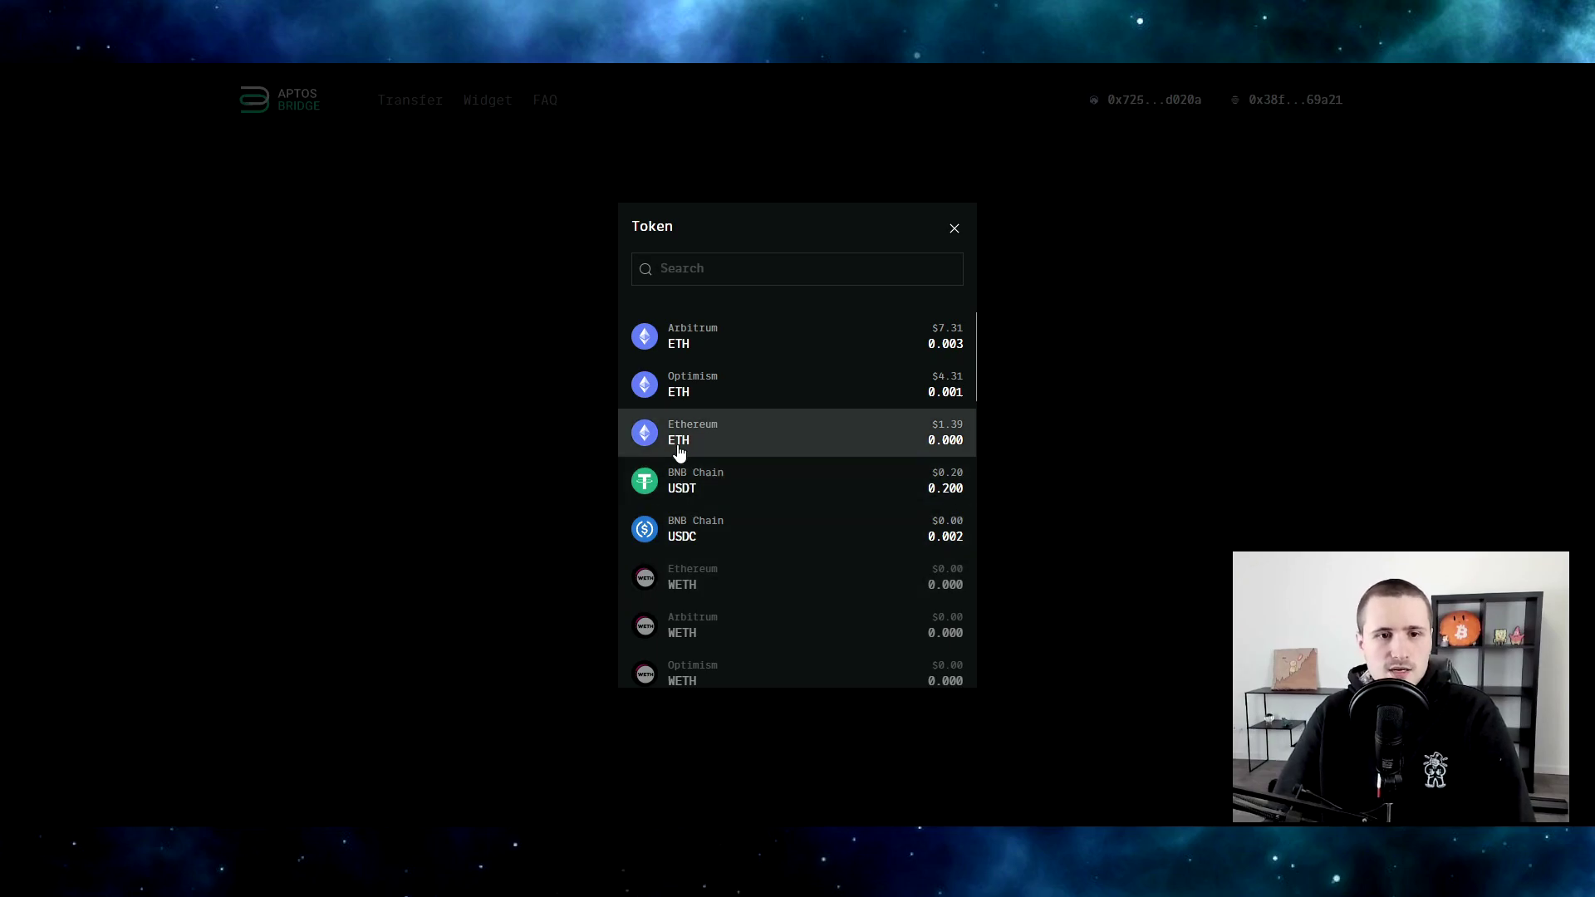
click(536, 420)
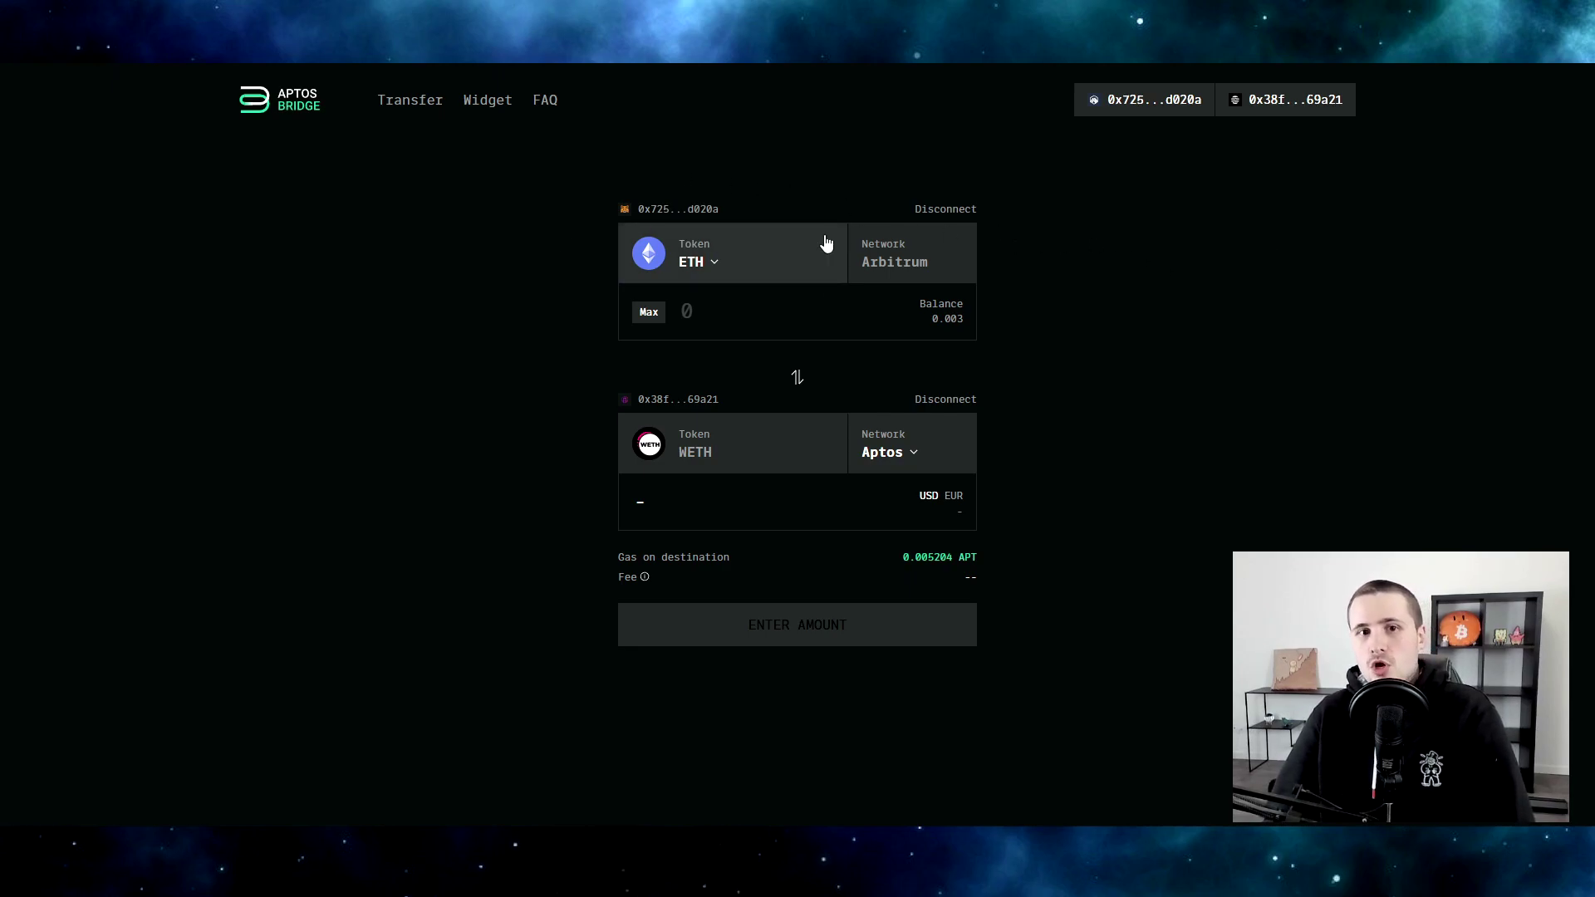
click(713, 263)
scroll(831, 469, down, 1)
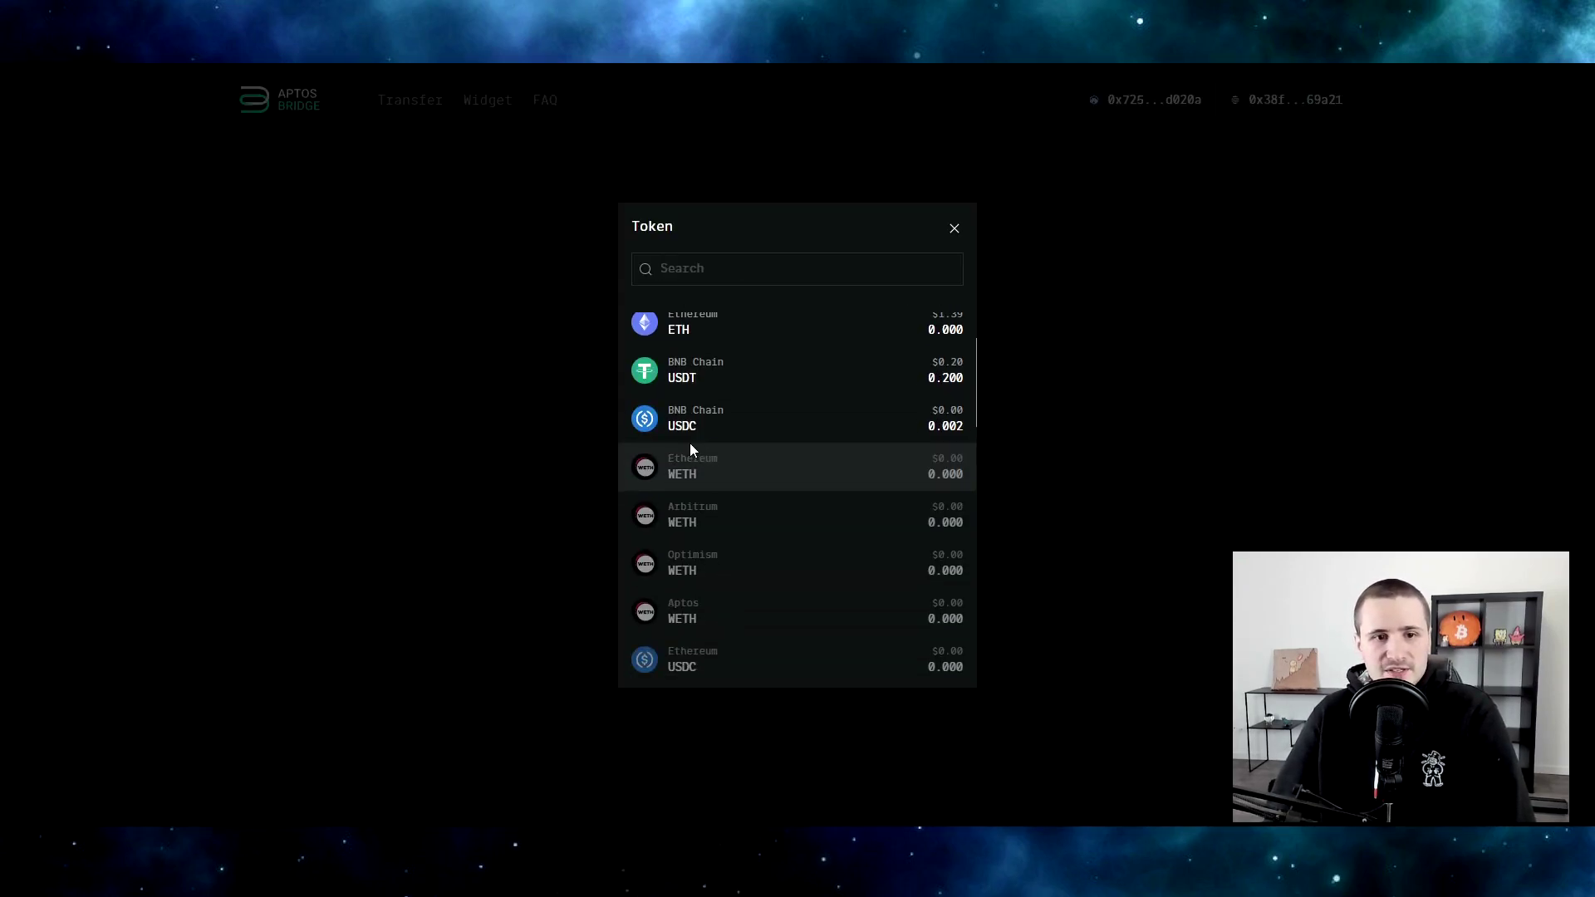
scroll(717, 420, down, 2)
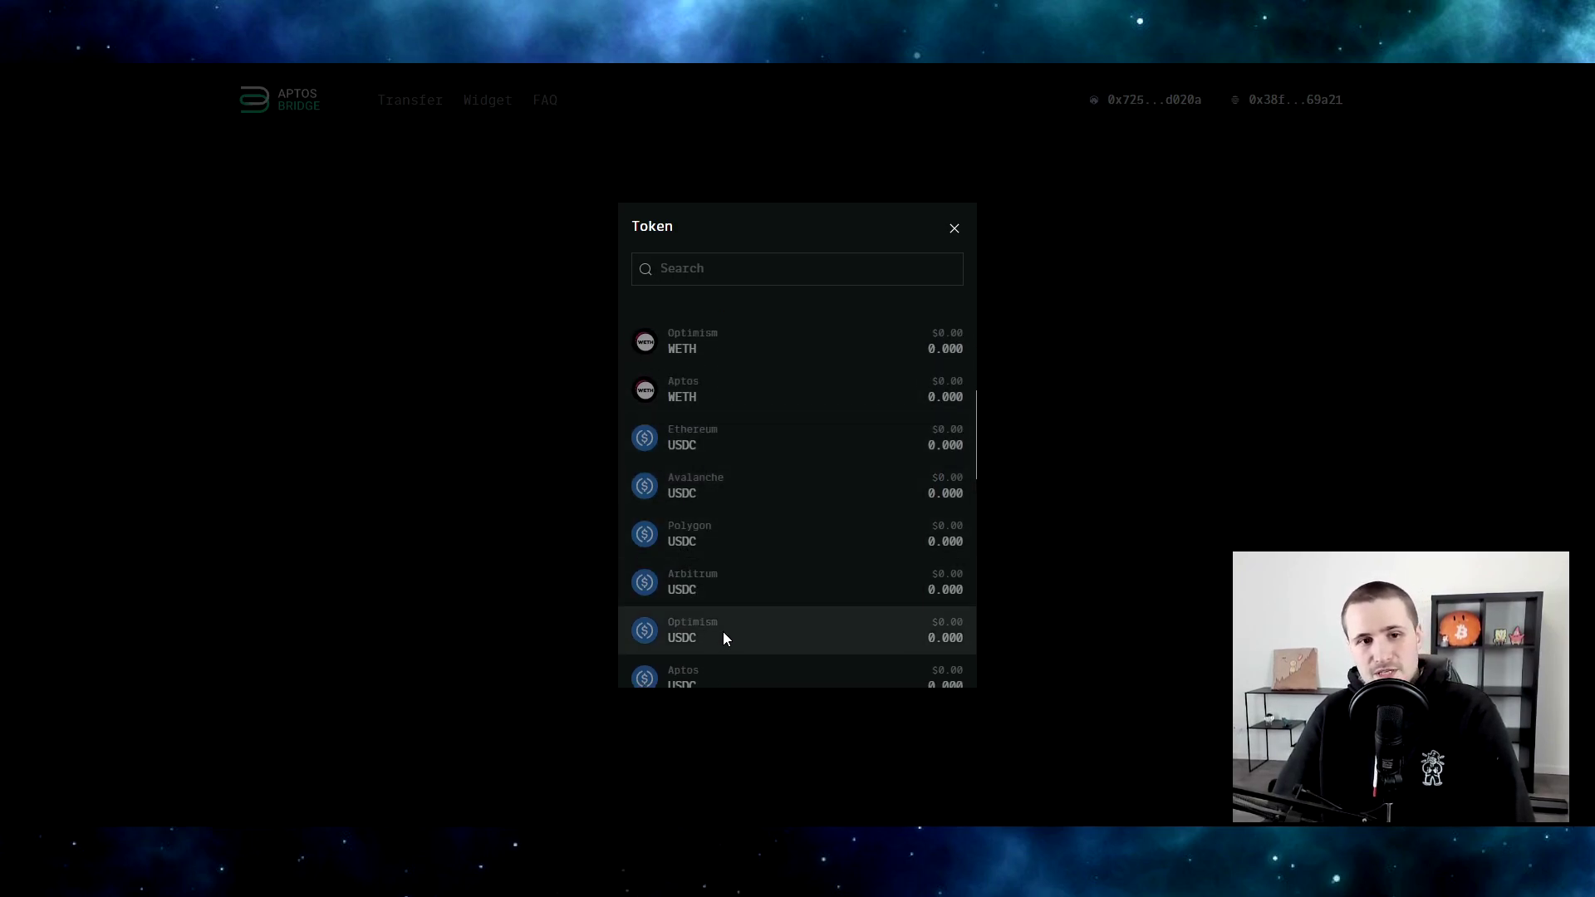
scroll(723, 632, down, 1)
scroll(731, 545, up, 2)
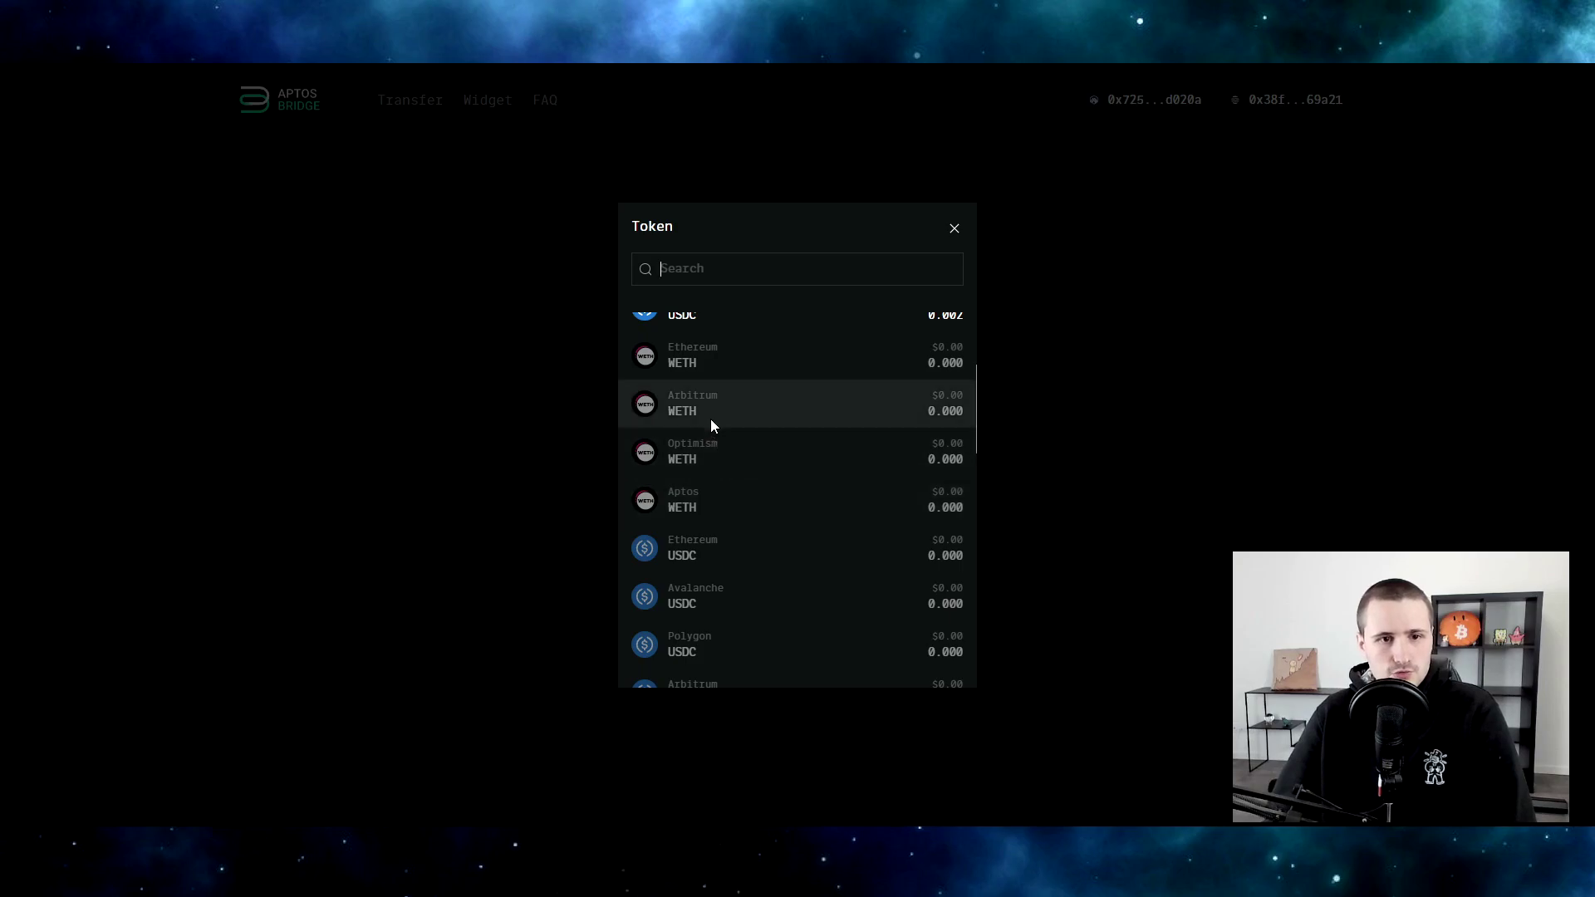
scroll(731, 423, down, 8)
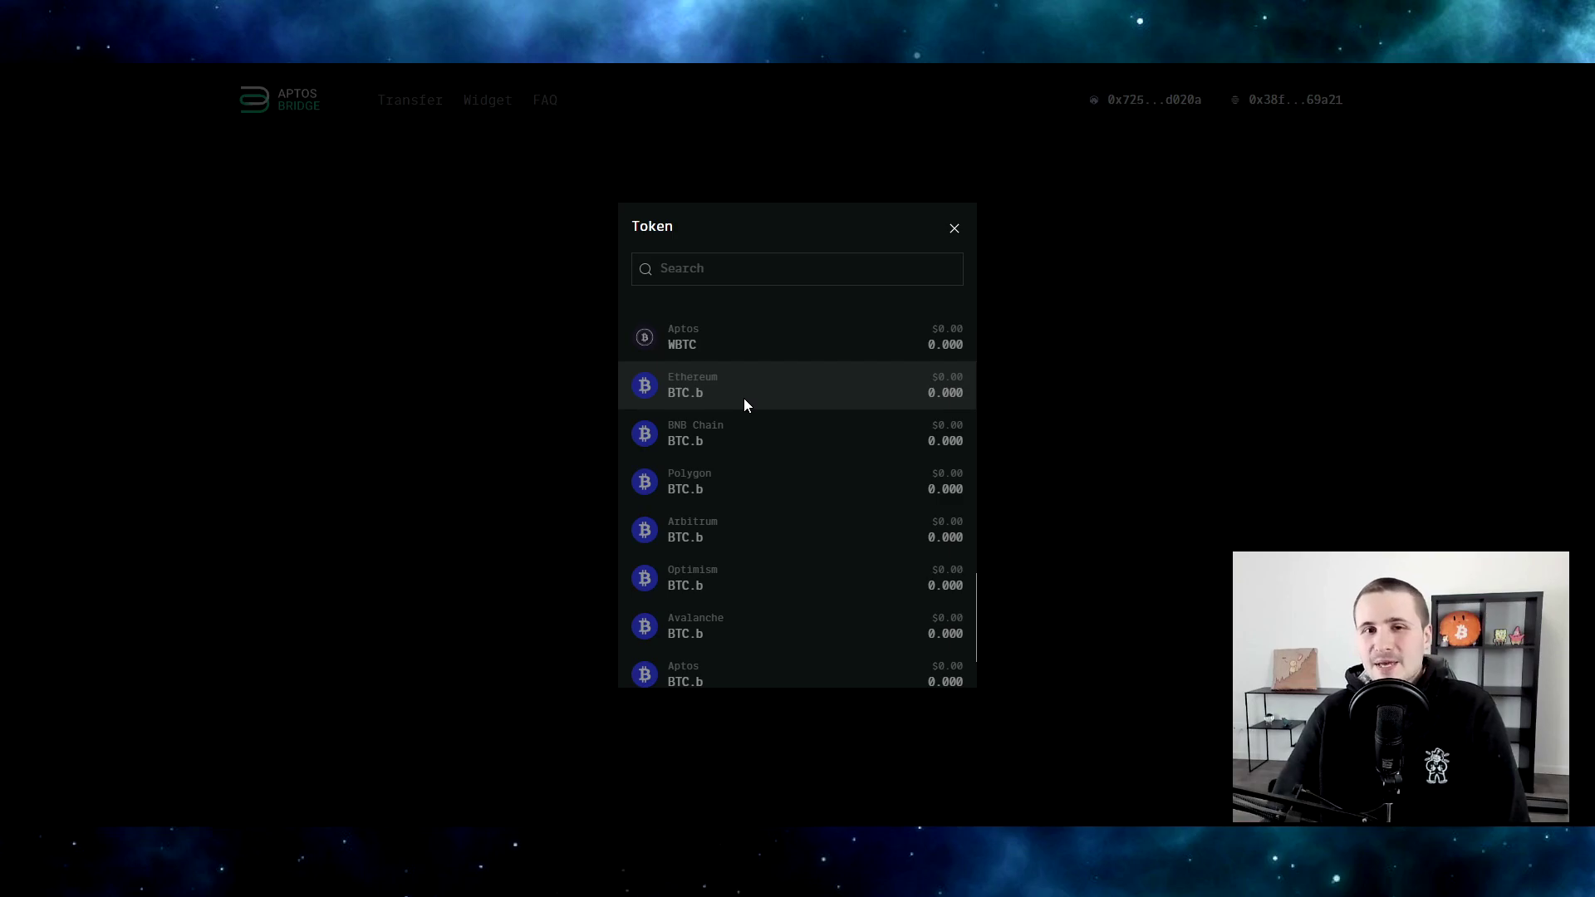
click(955, 229)
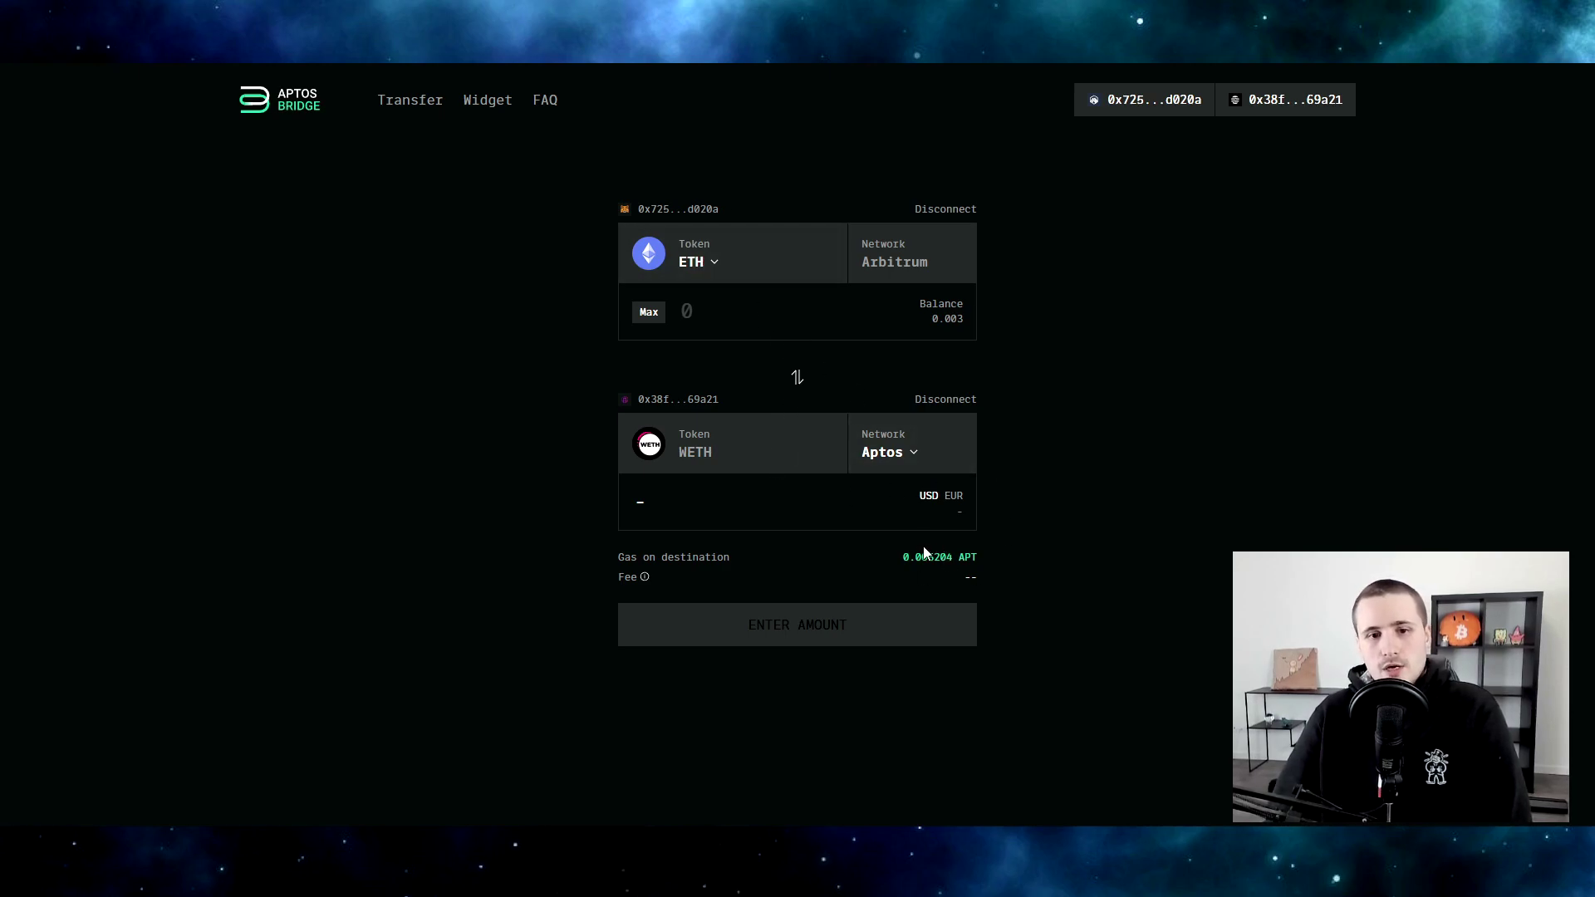
Step: Highlight the gas on destination amount for the transfer to Aptos, and clear the highlight
drag(907, 564, 998, 564)
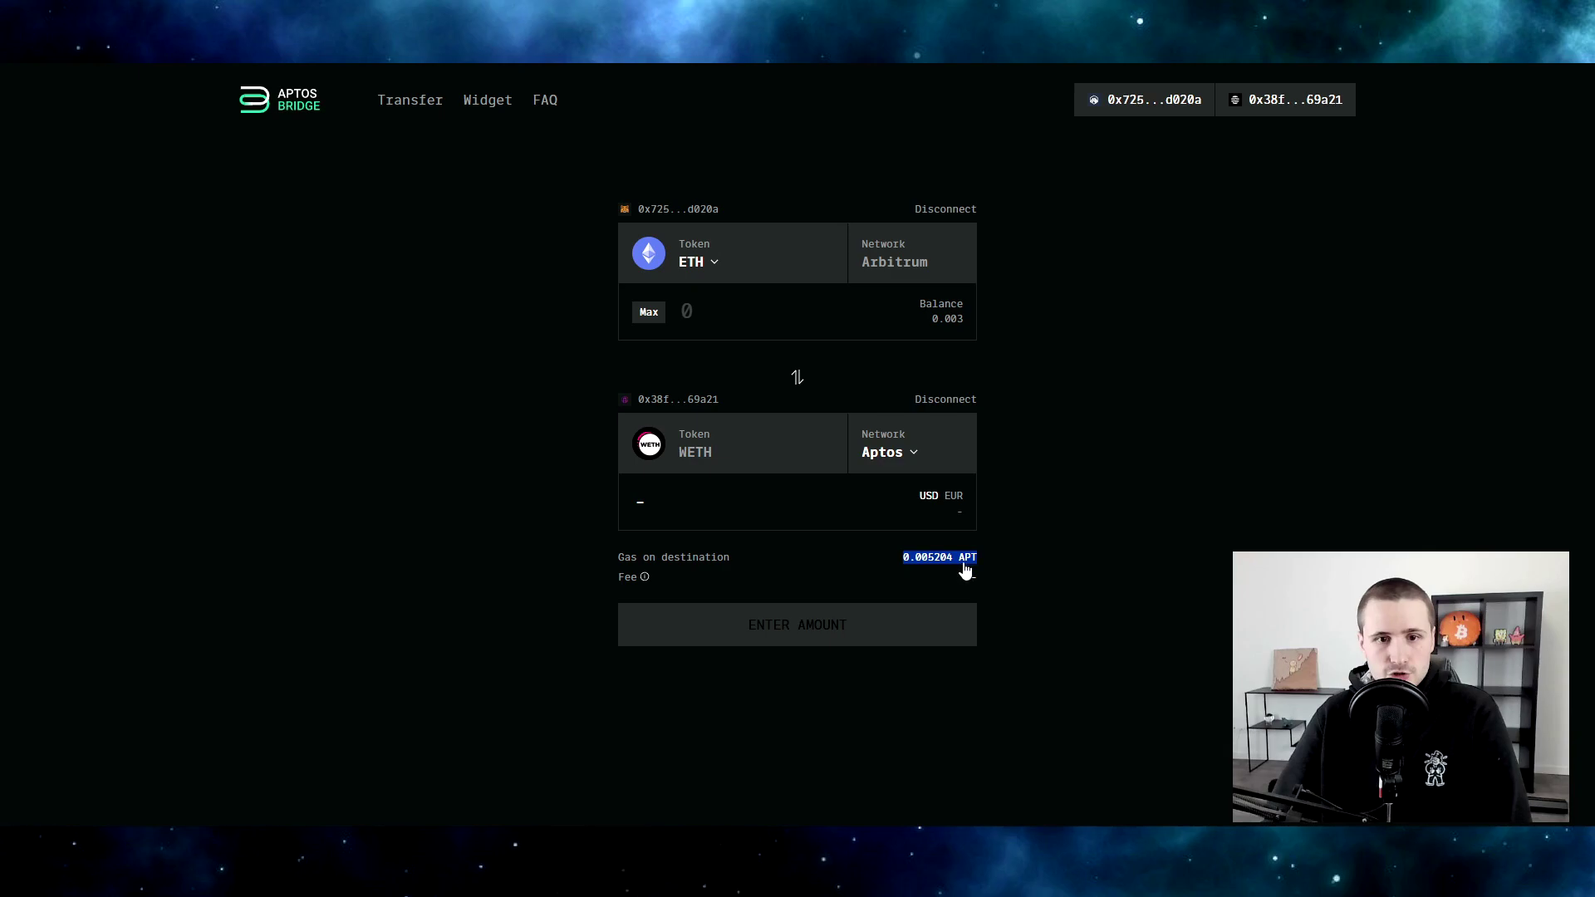
click(1005, 568)
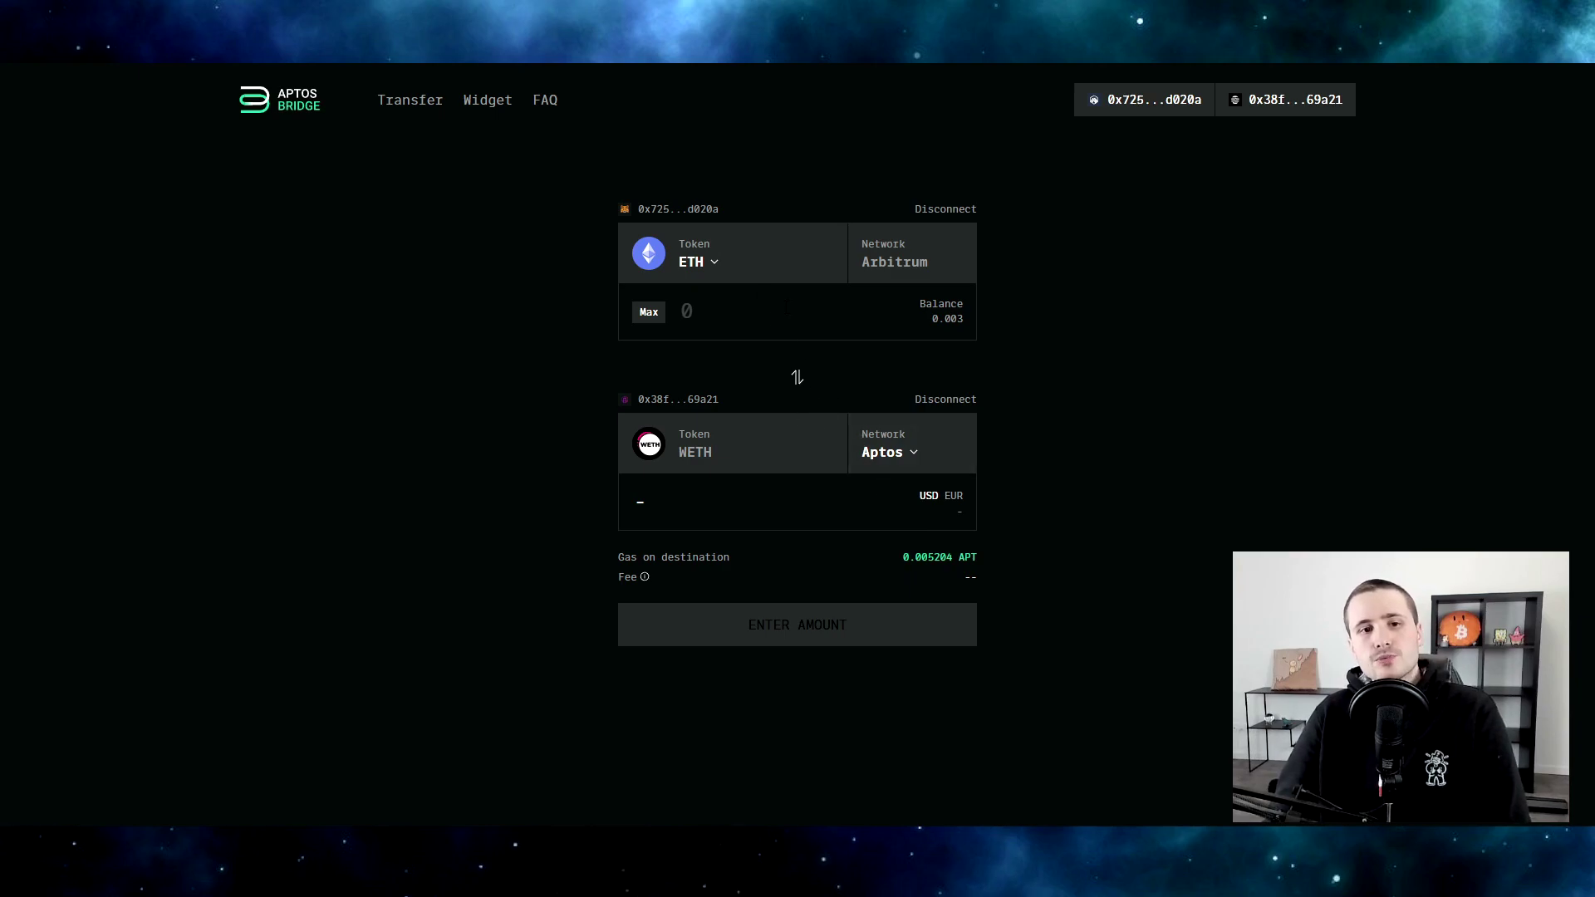
Step: Reverse the bridge direction to send WETH from Aptos to ETH on Arbitrum, and examine the available destination networks
click(797, 379)
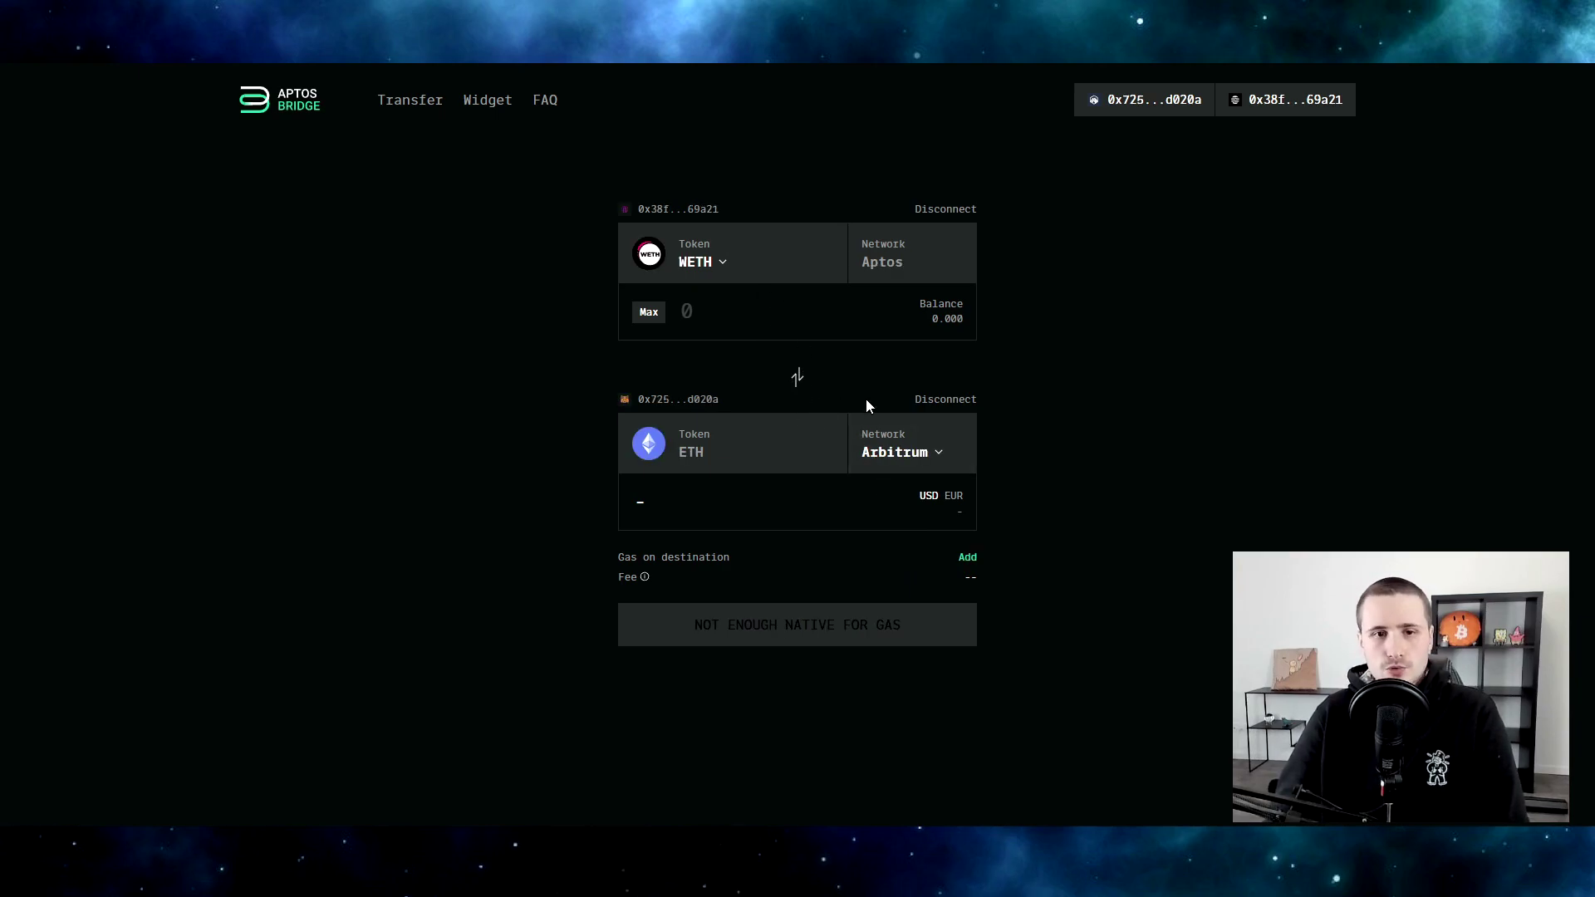
click(754, 311)
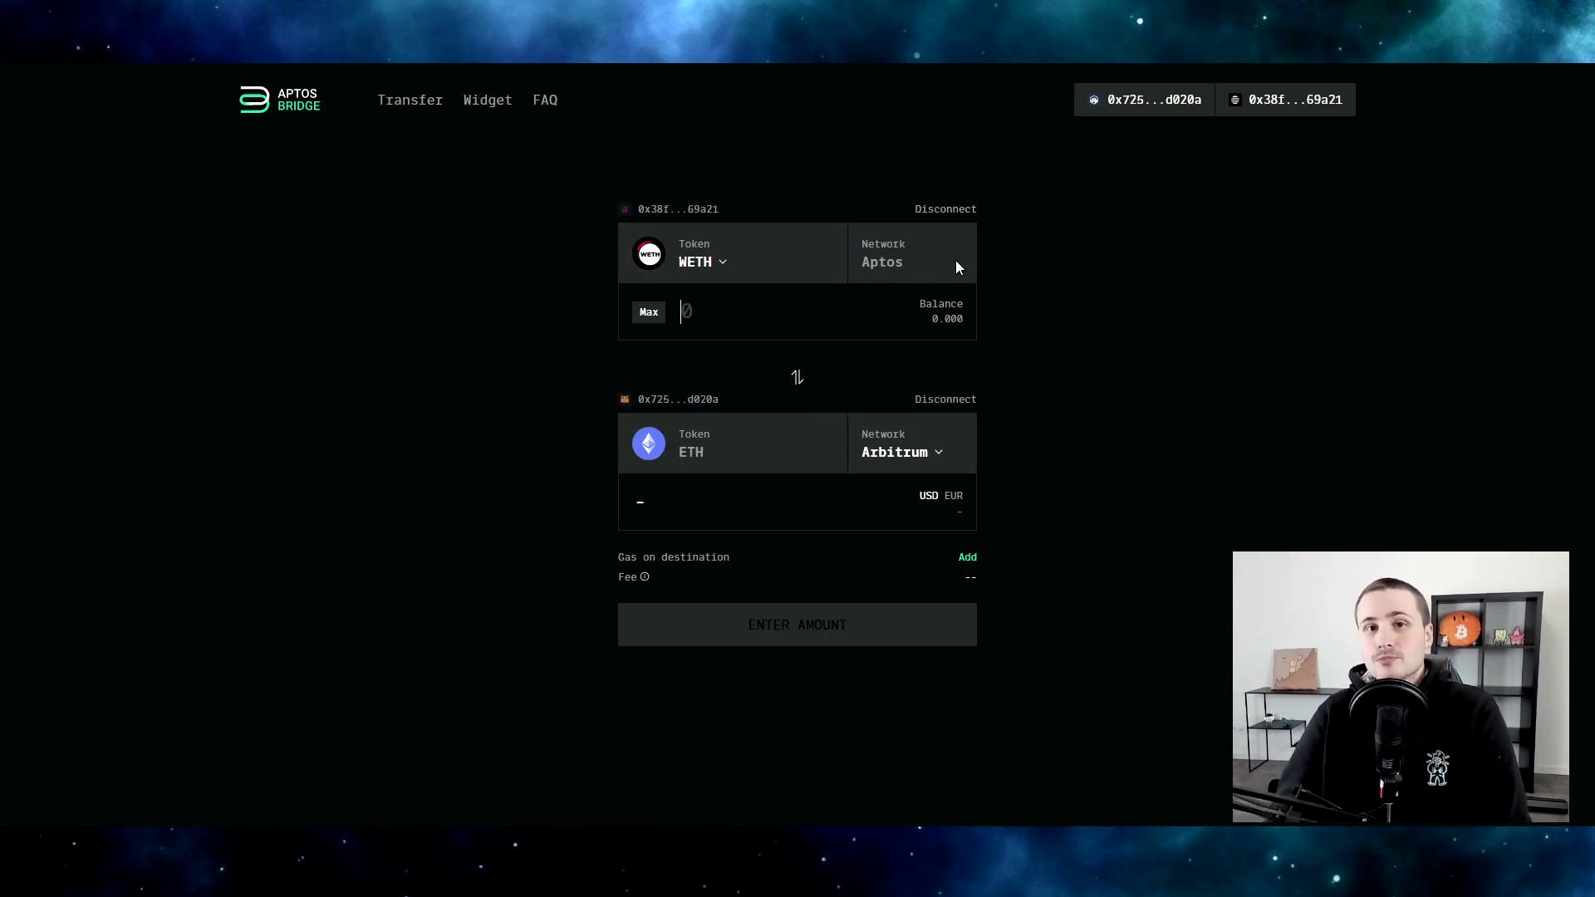
click(910, 440)
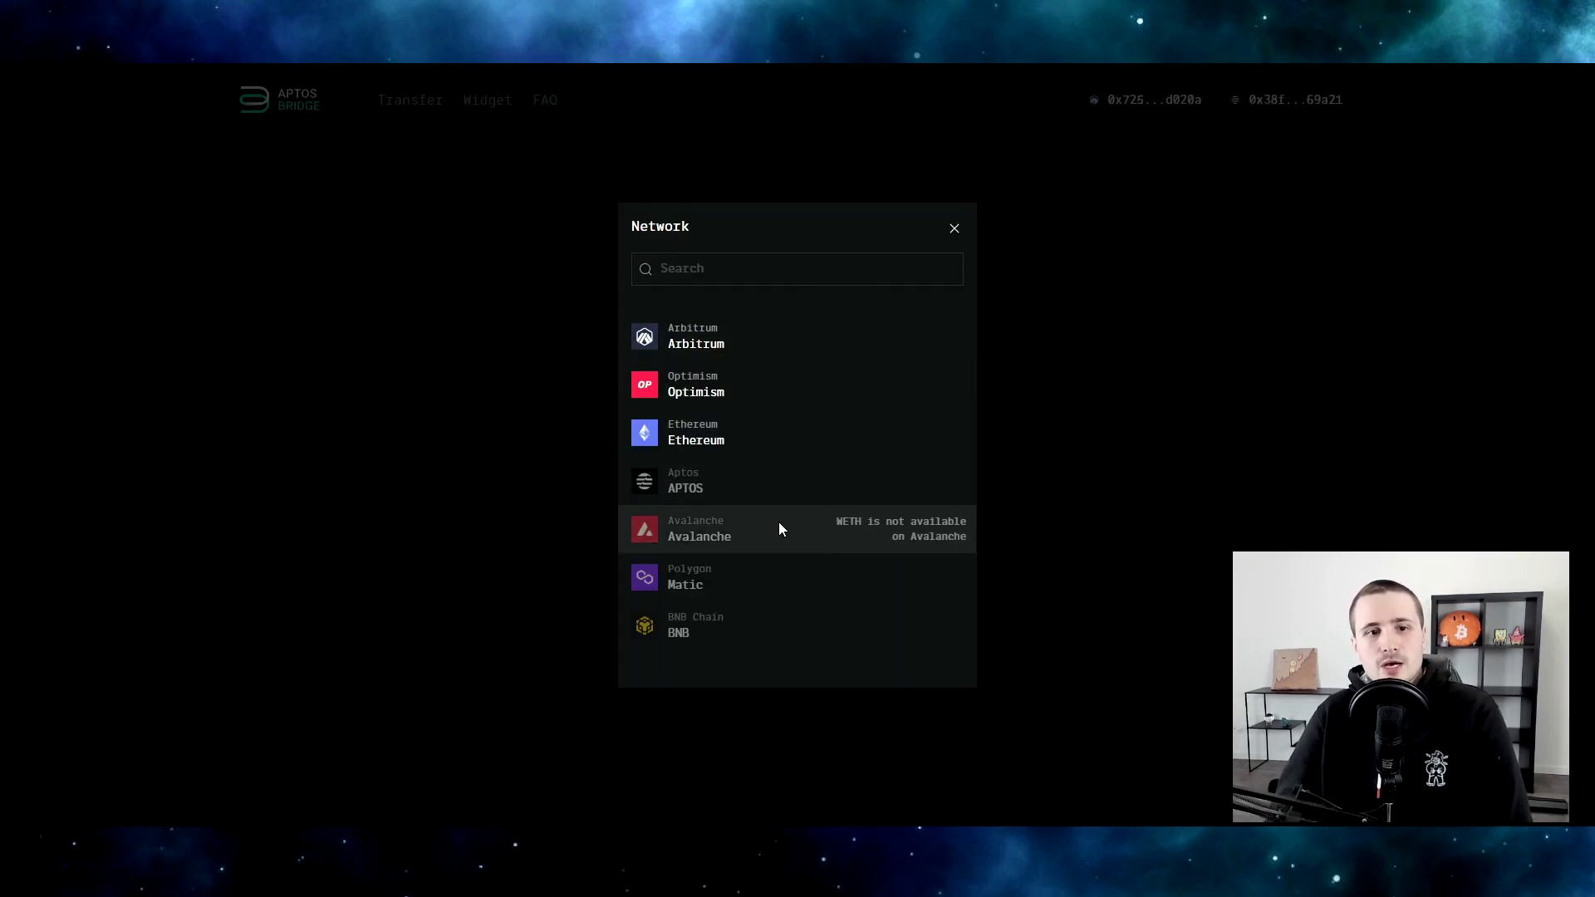
click(1122, 428)
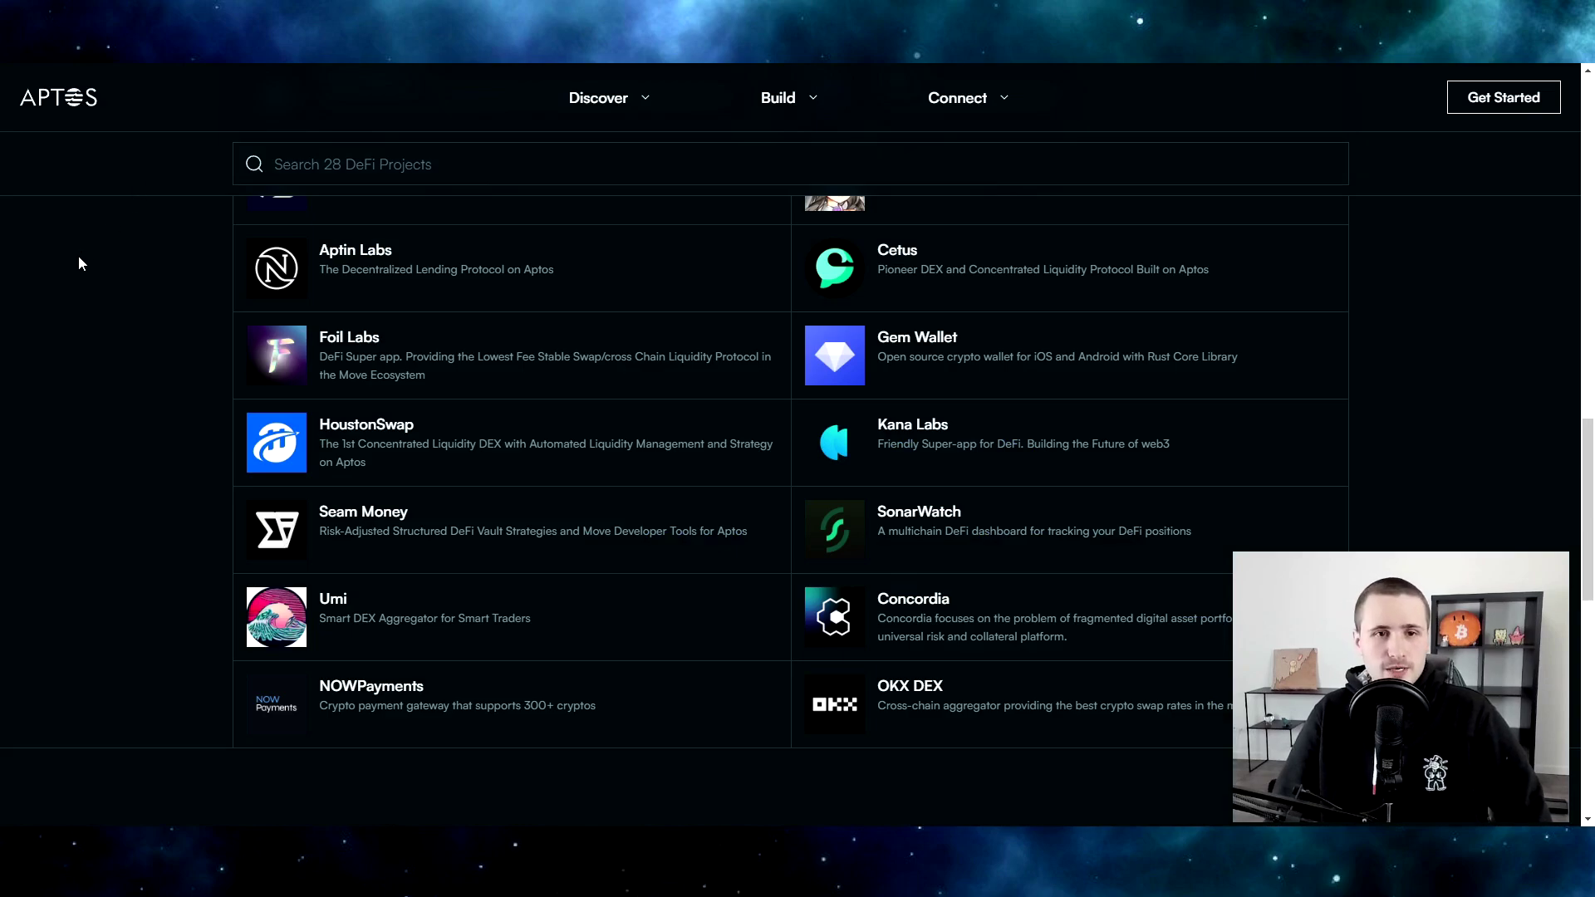
Step: Browse the DeFi projects in the Aptos Foundation ecosystem directory
scroll(83, 290, up, 7)
scroll(138, 284, up, 4)
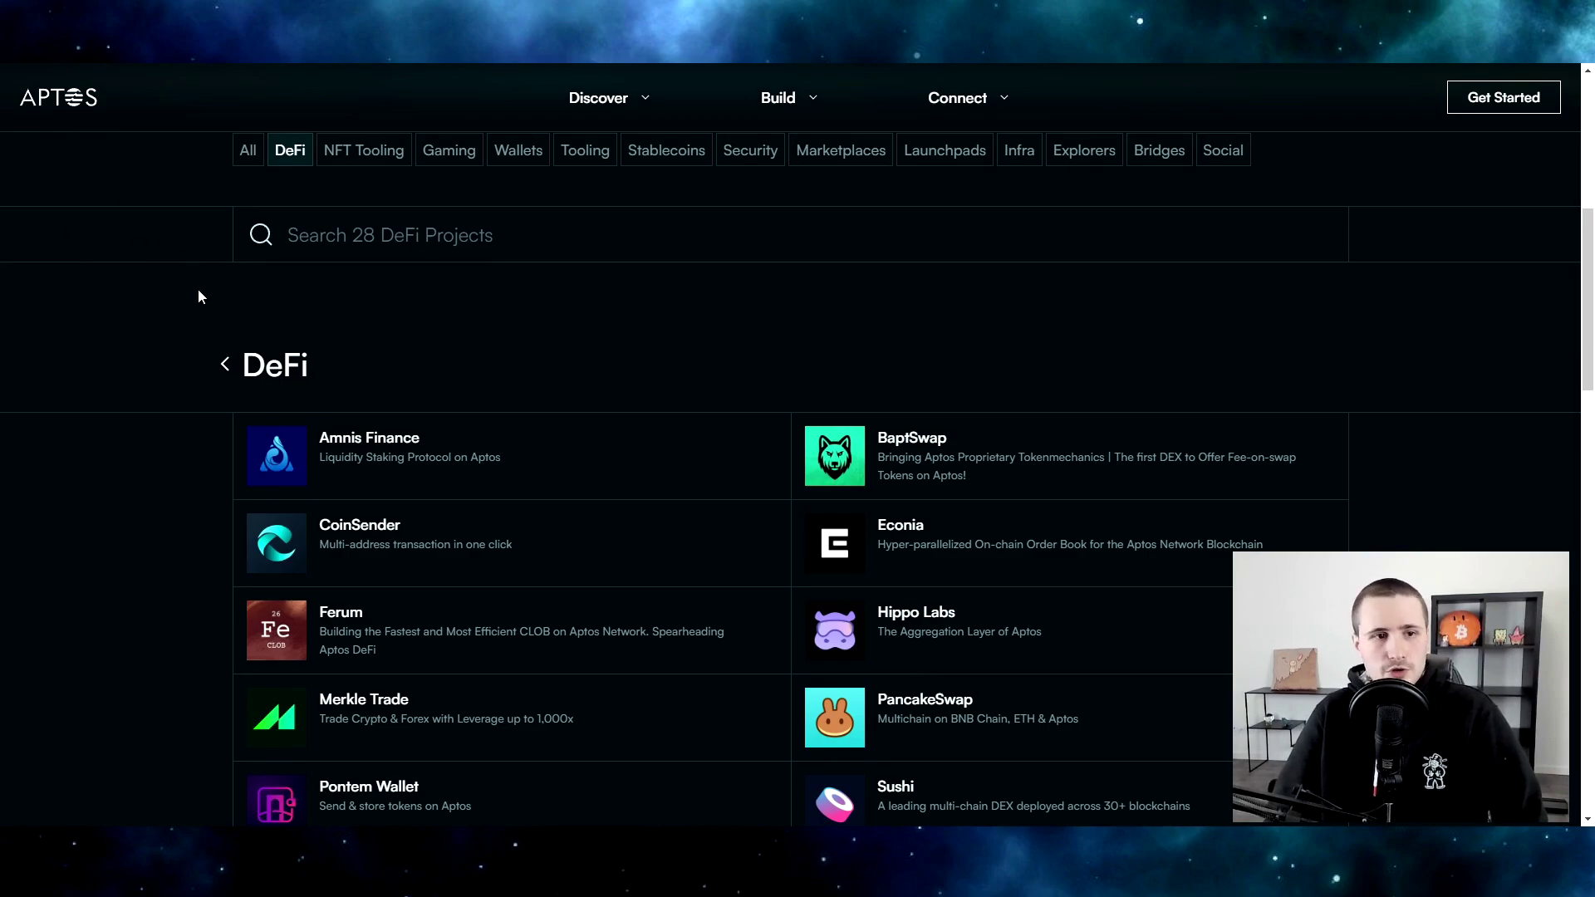
click(598, 97)
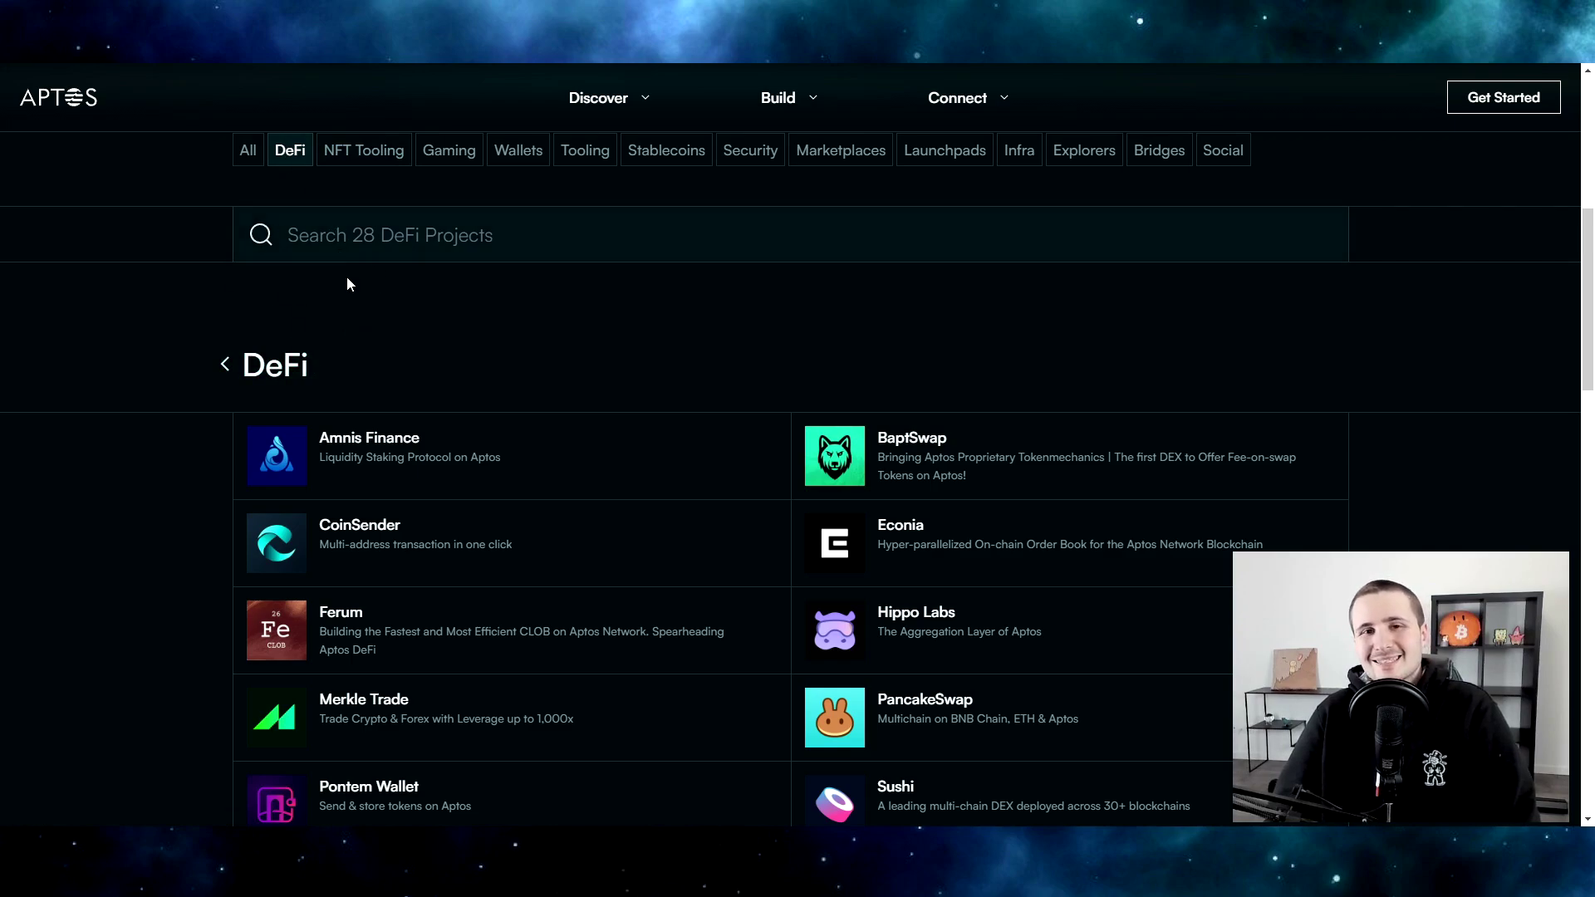
scroll(833, 258, down, 1)
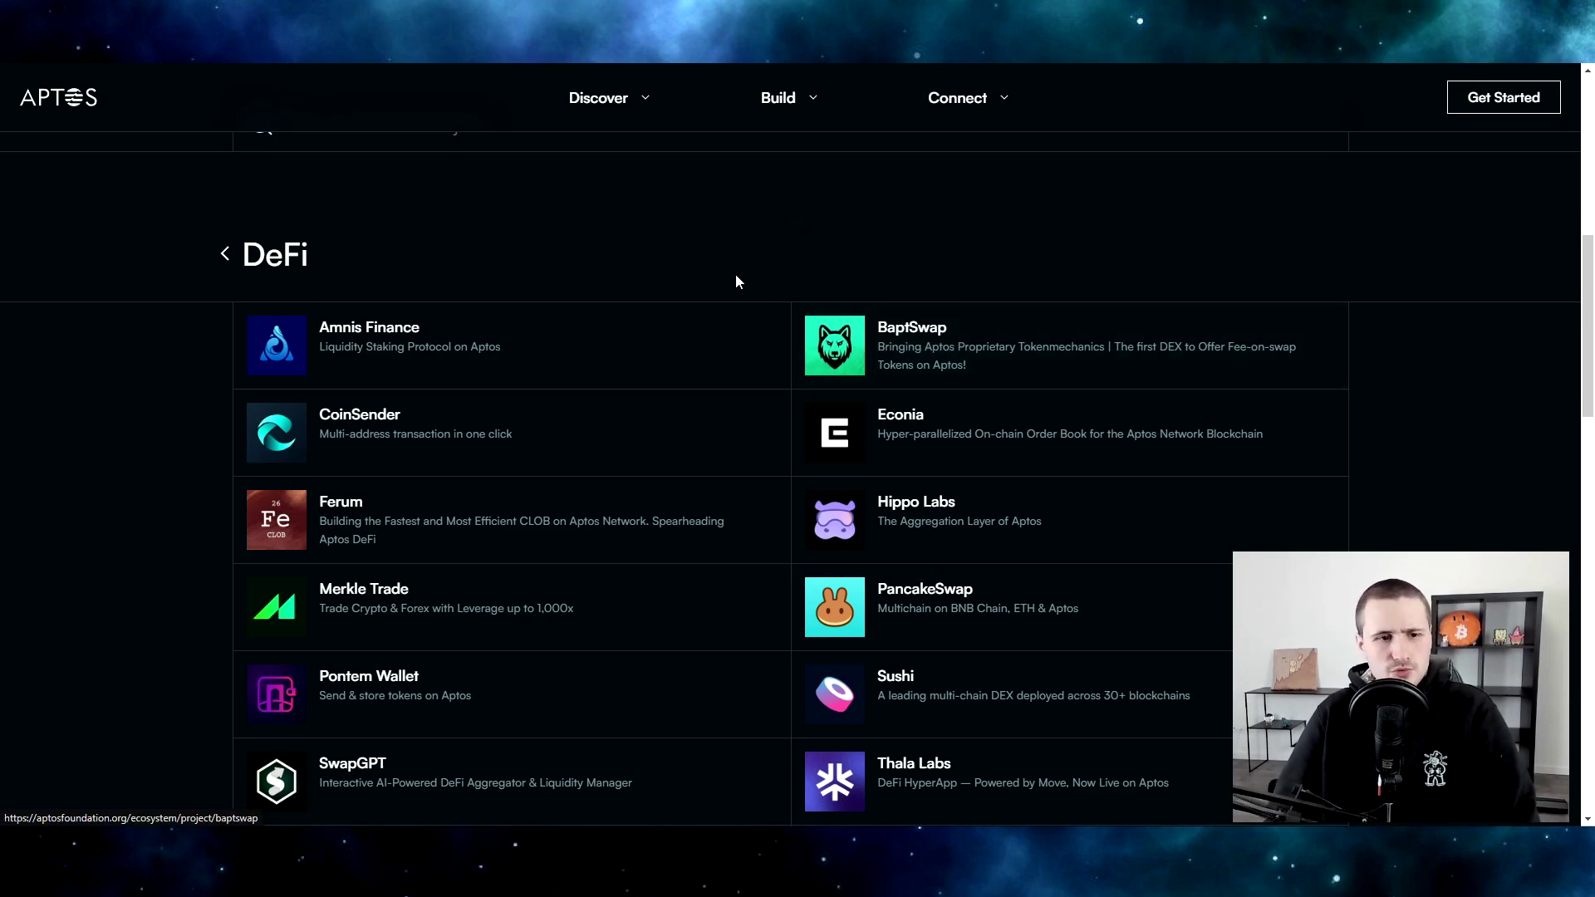
scroll(516, 292, down, 3)
scroll(199, 397, down, 3)
scroll(189, 399, down, 2)
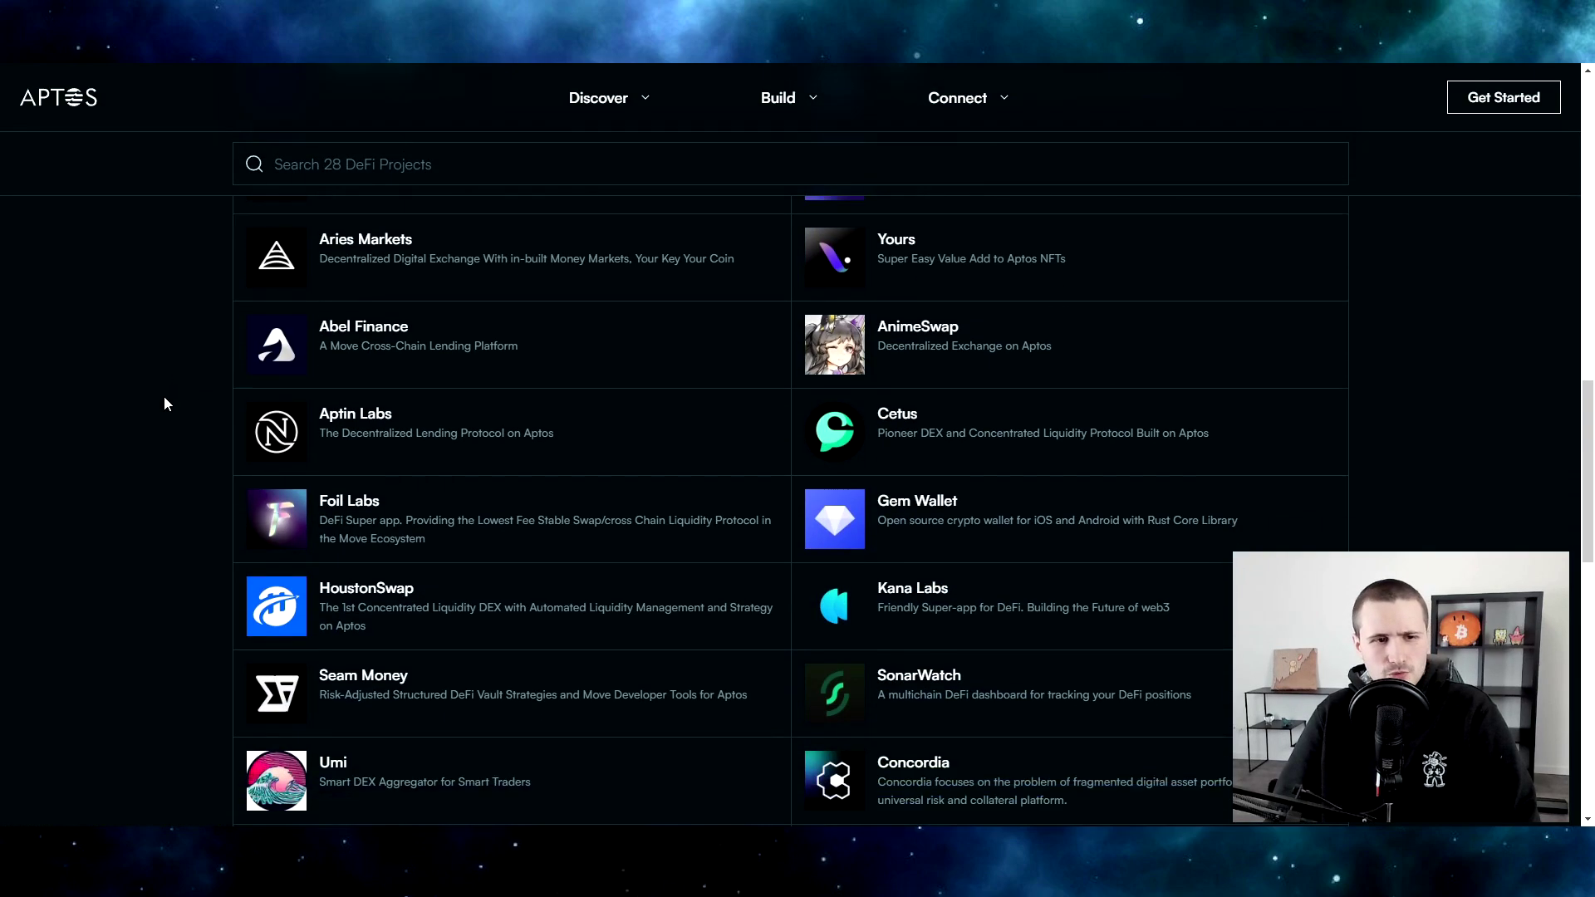